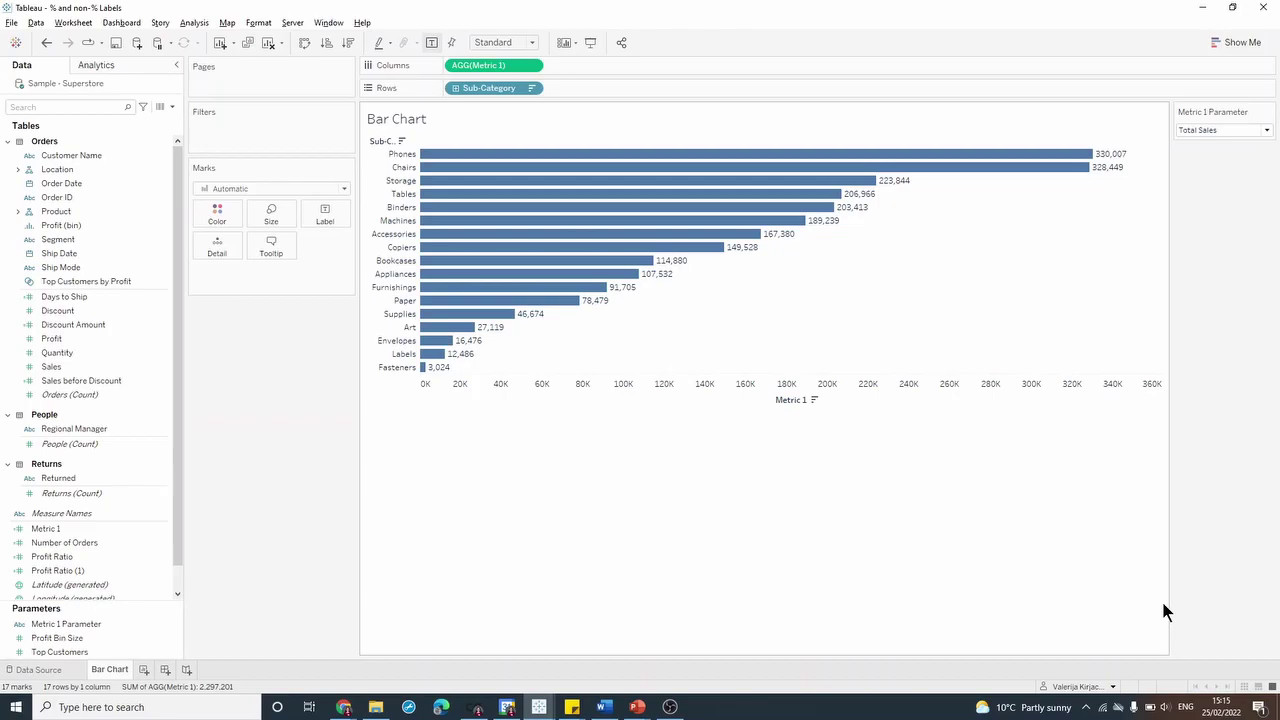
Switch the Metric 1 Parameter to Profit Ratio (%), showing decimal bar values like 0.4442.
{"action": "left_click", "coordinate": [1266, 130]}
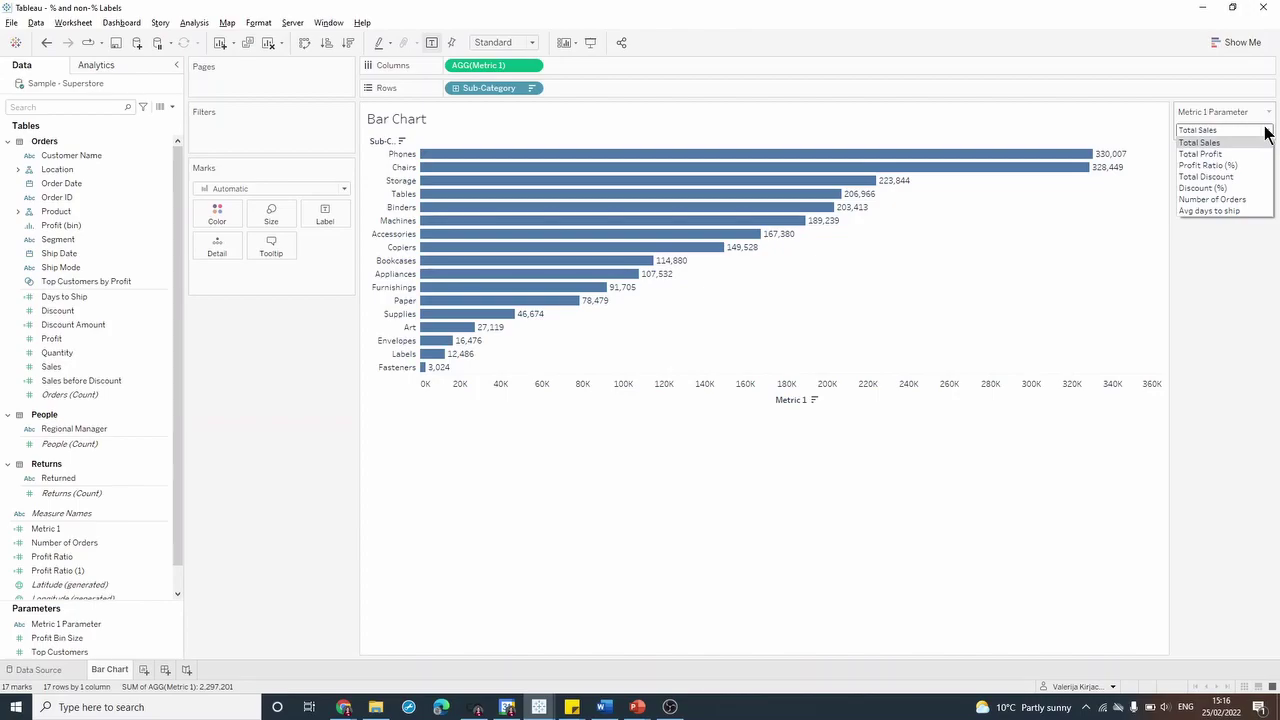
{"action": "left_click", "coordinate": [1210, 165]}
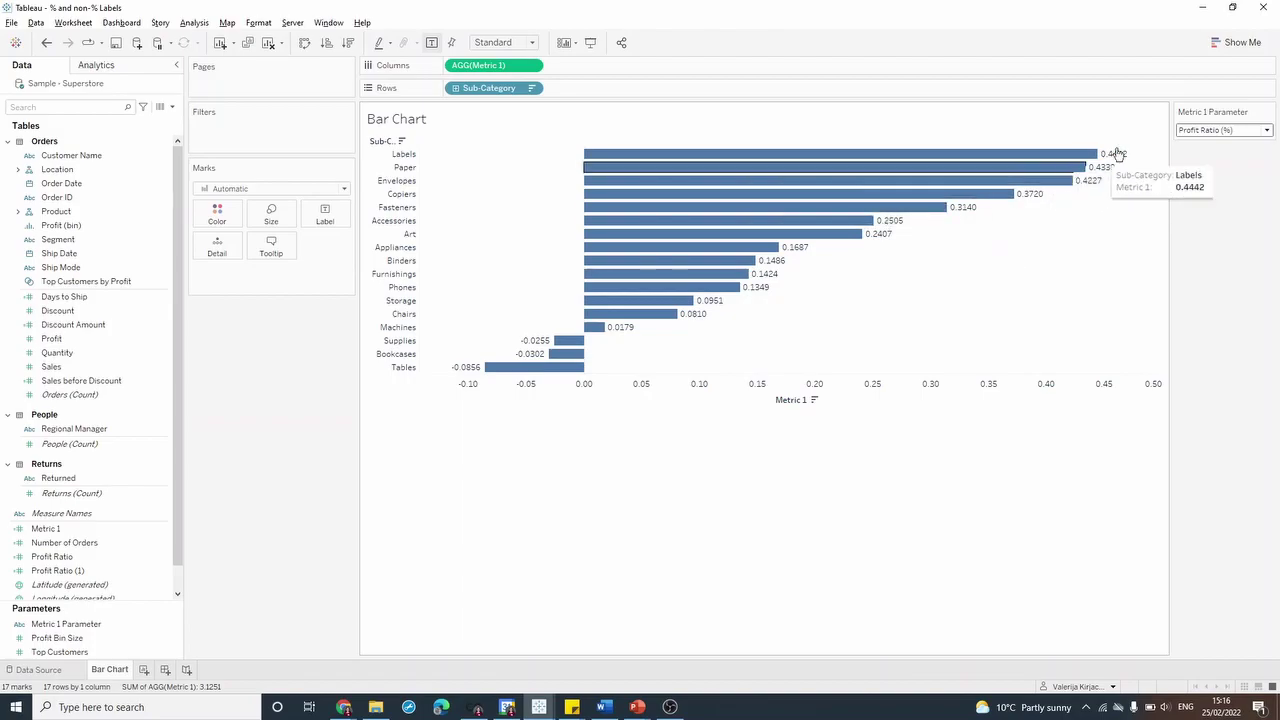
{"action": "left_click", "coordinate": [1190, 130]}
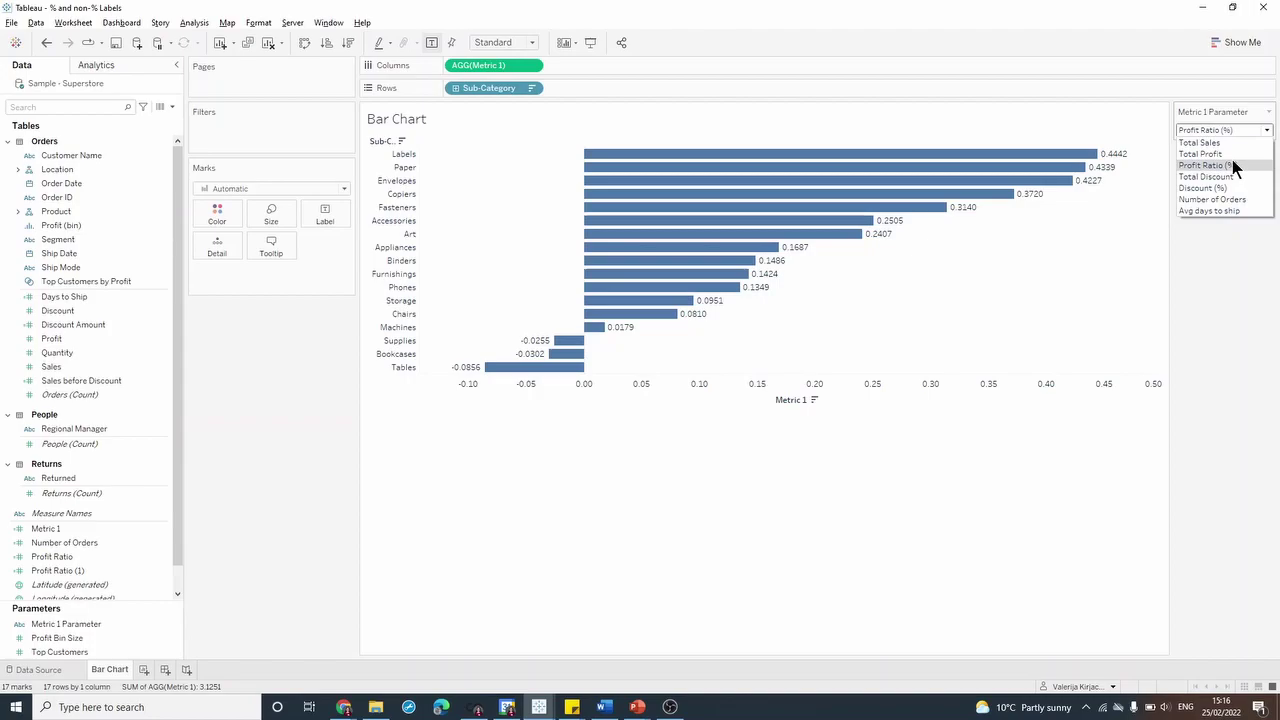
{"action": "left_click", "coordinate": [1270, 112]}
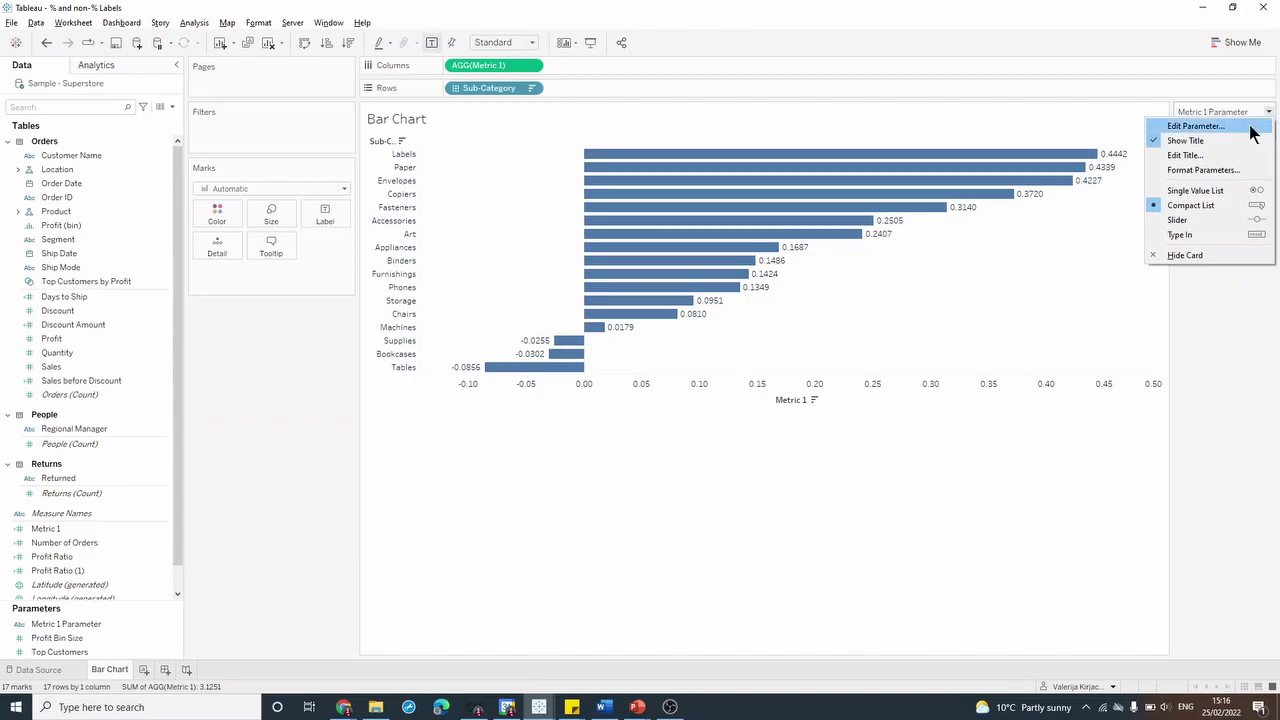
{"action": "left_click", "coordinate": [1252, 130]}
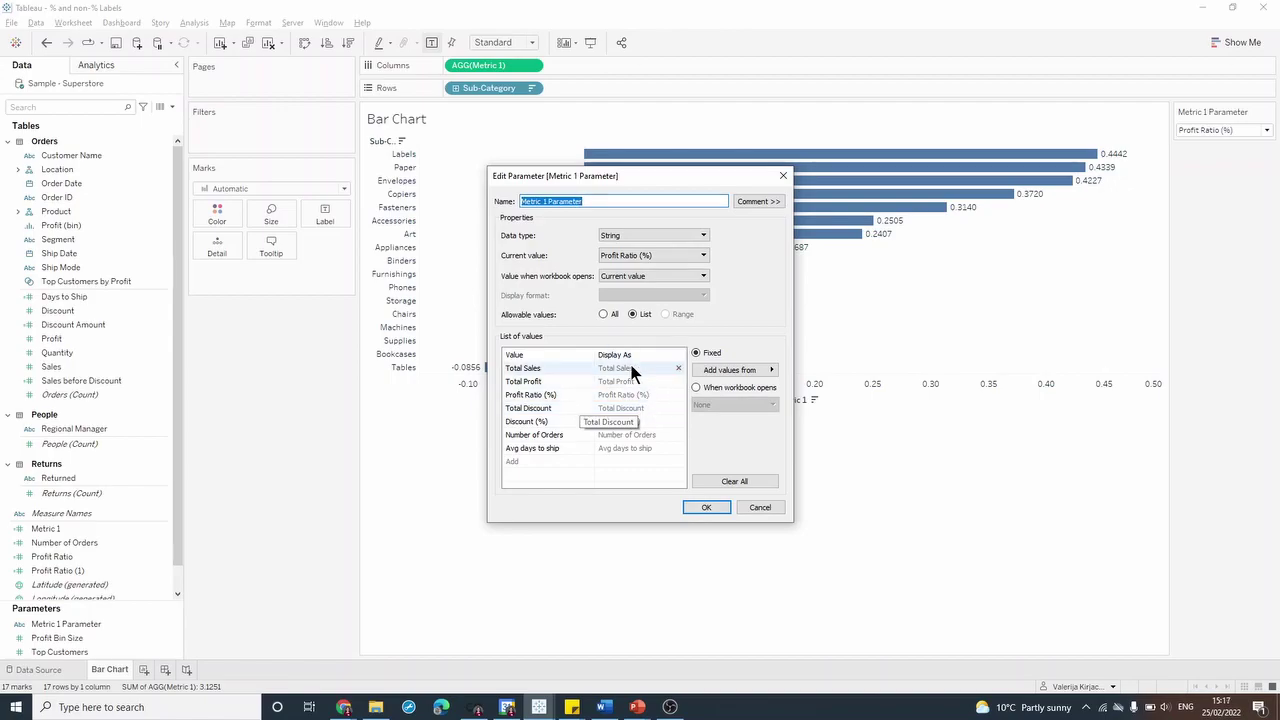
{"action": "double_click", "coordinate": [640, 395]}
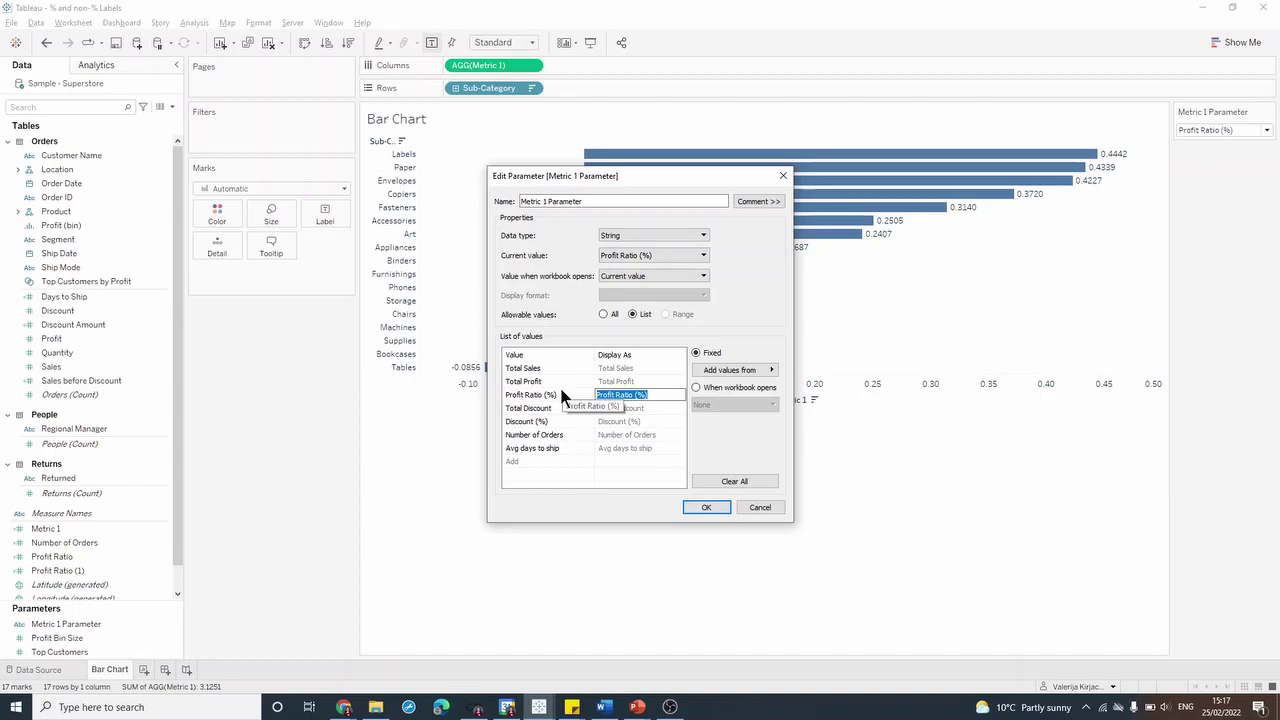
{"action": "left_click", "coordinate": [760, 507]}
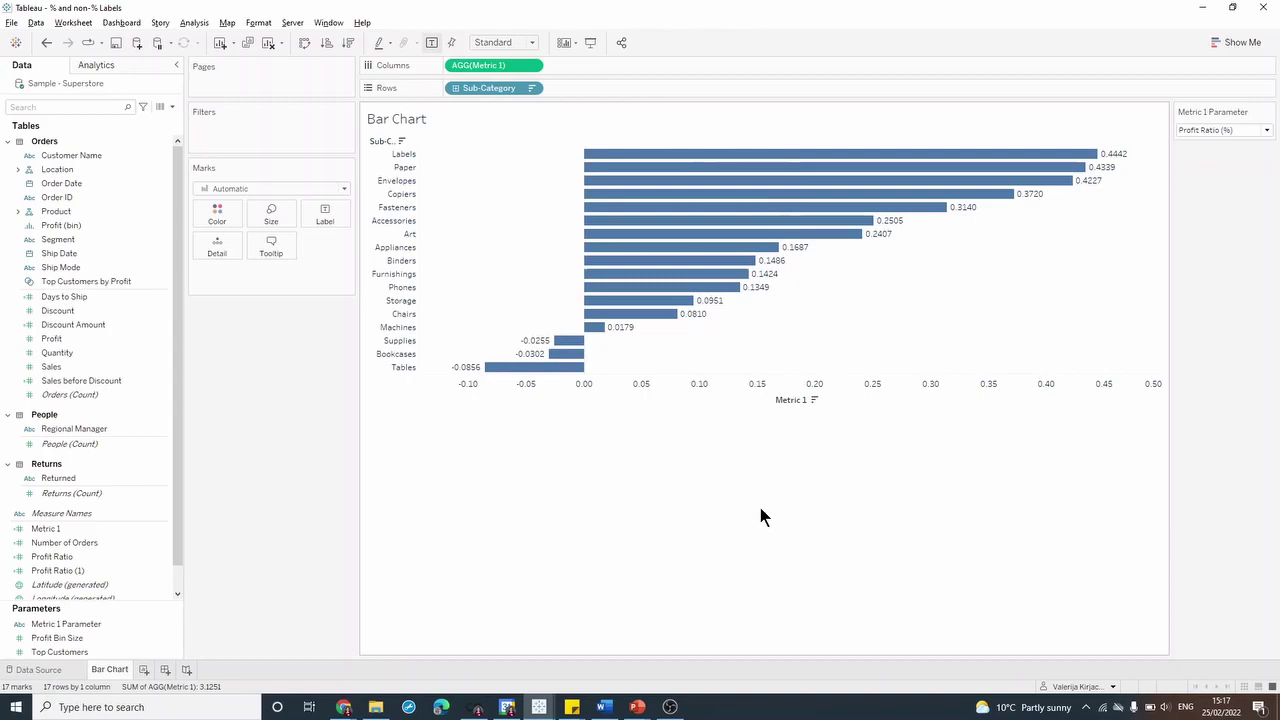
Create a new calculated field named 'LABEL: Metric 1 (%)'.
{"action": "left_click", "coordinate": [172, 107]}
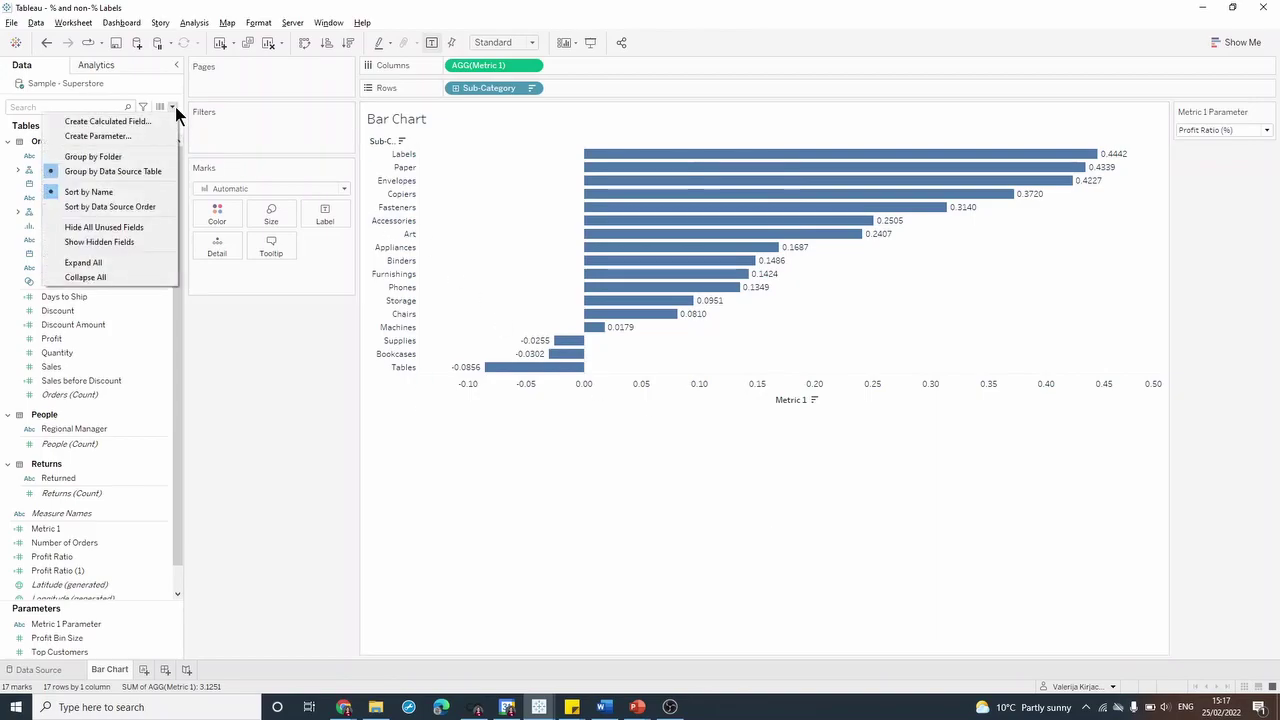
{"action": "left_click", "coordinate": [143, 120]}
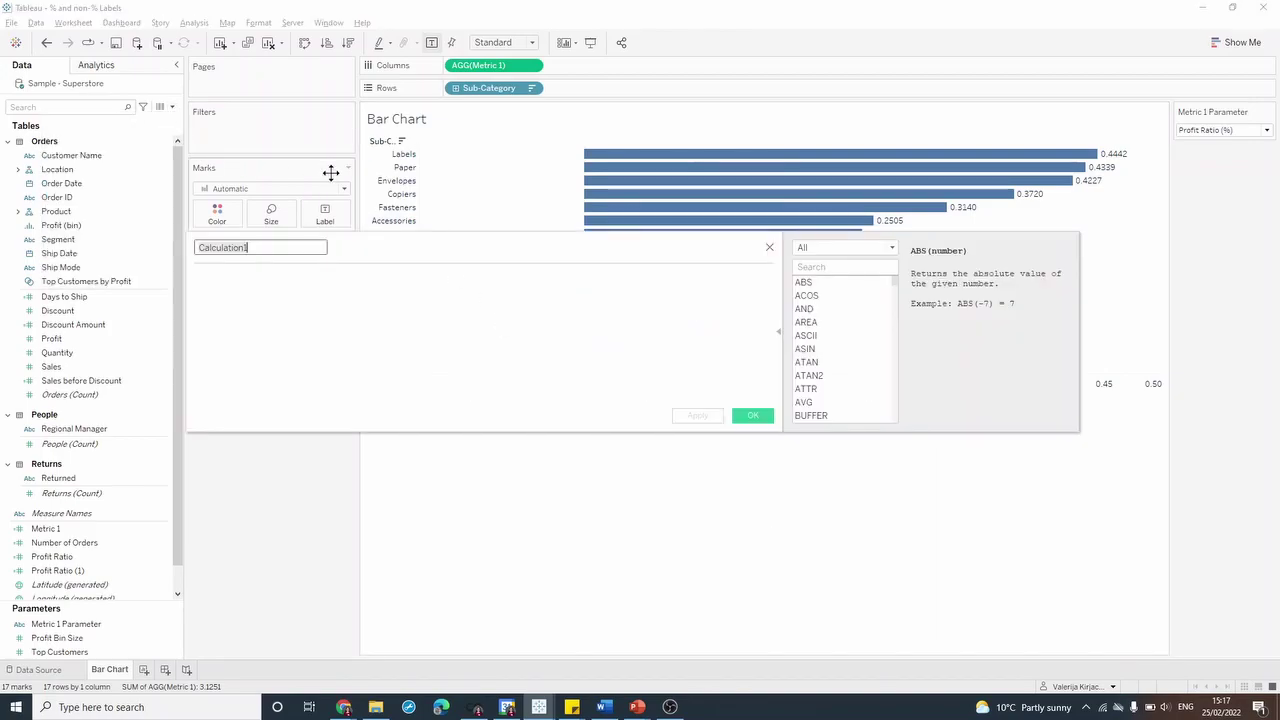
{"action": "type", "text": "LABEL"}
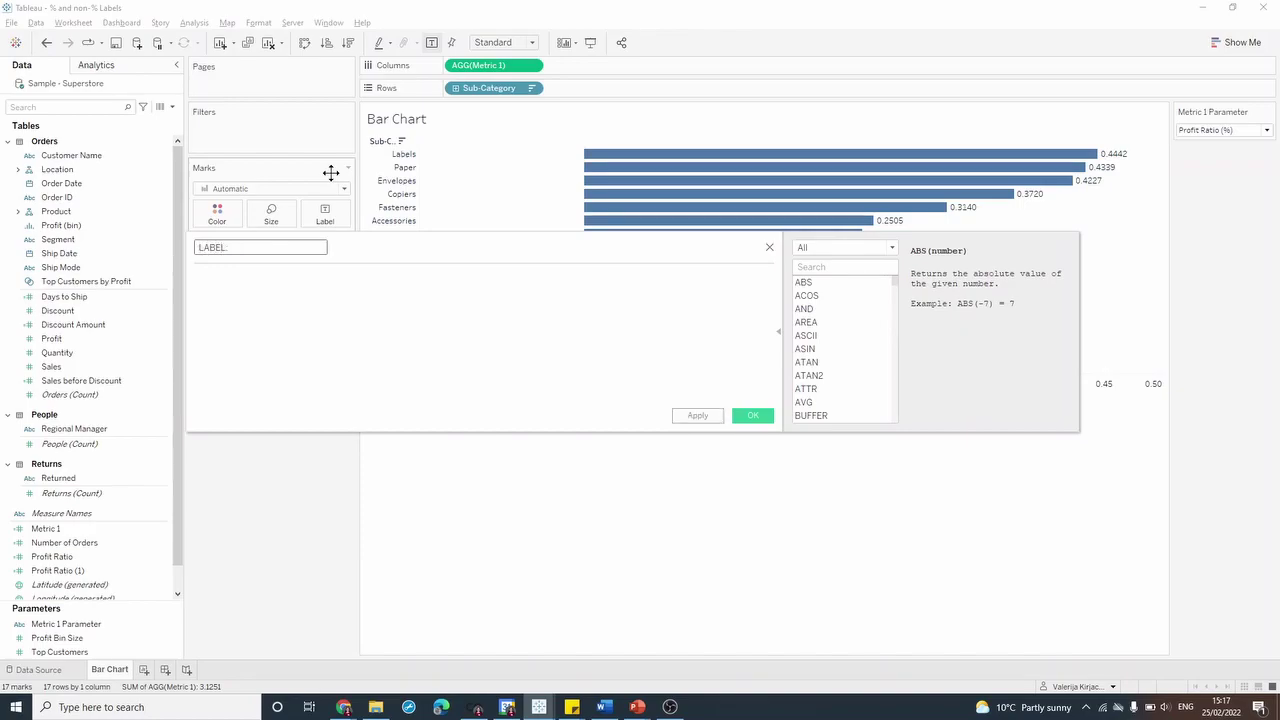
{"action": "type", "text": ": Metric 1 (%)"}
Enter the formula IF CONTAINS([Metric 1 Parameter],'%') THEN [Metric 1] END and save it.
{"action": "left_click", "coordinate": [236, 298]}
{"action": "type", "text": "IF COnt"}
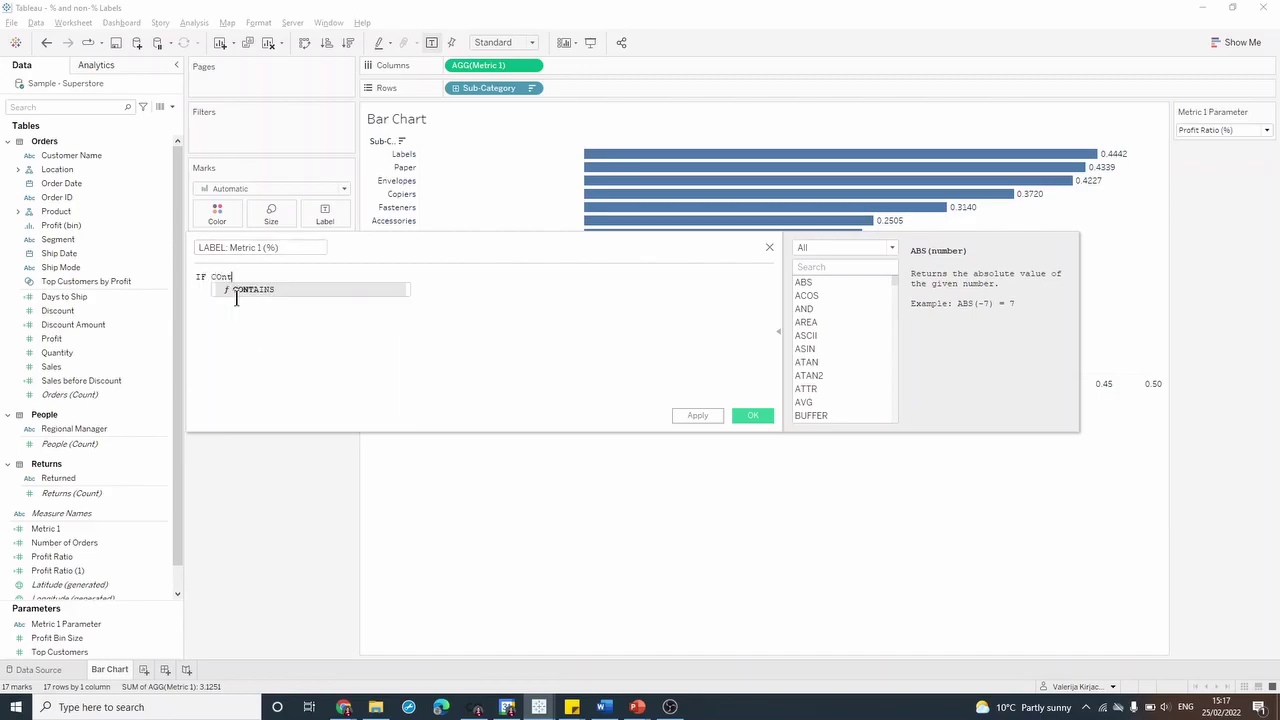
{"action": "key", "text": "Return"}
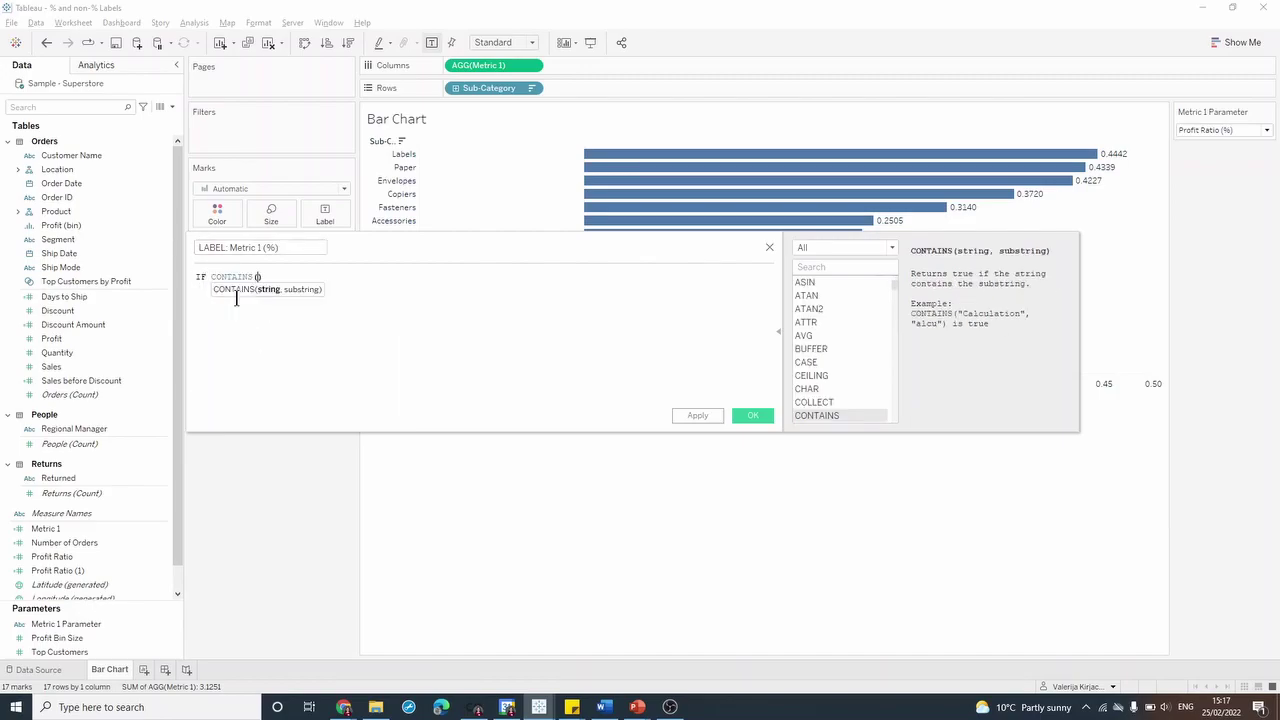
{"action": "type", "text": "me"}
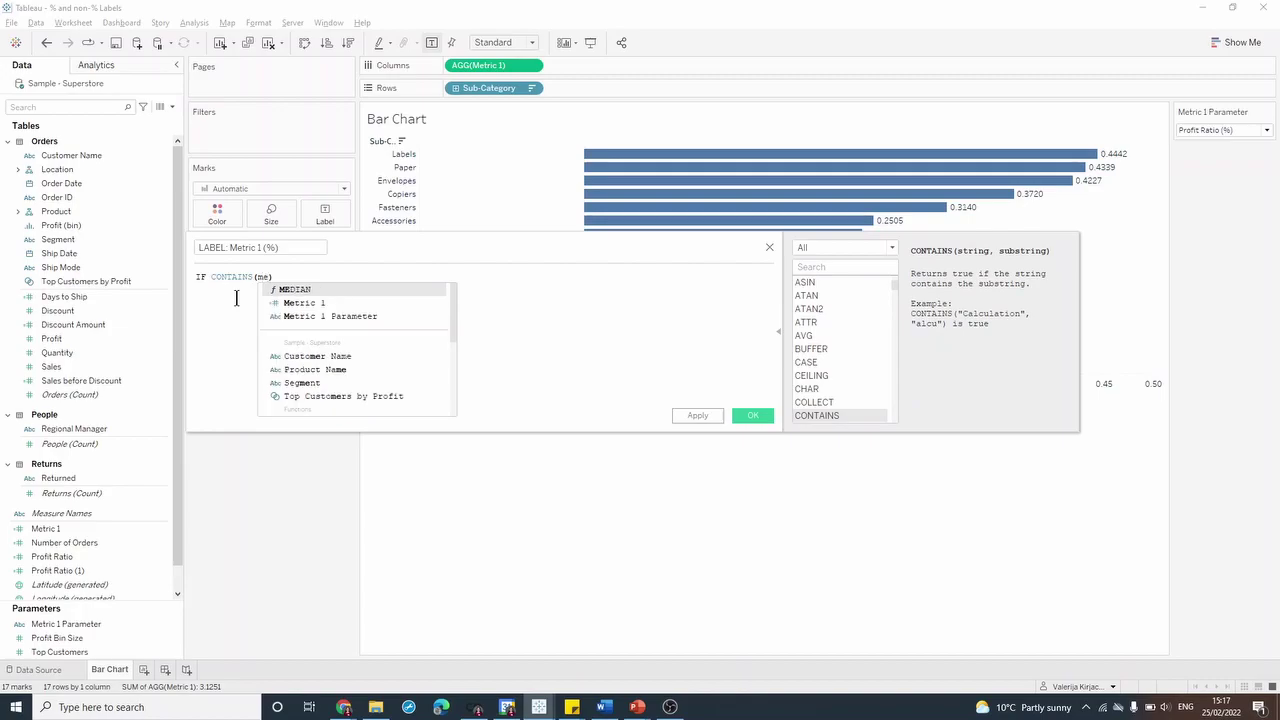
{"action": "key", "text": "Up"}
{"action": "key", "text": "Return"}
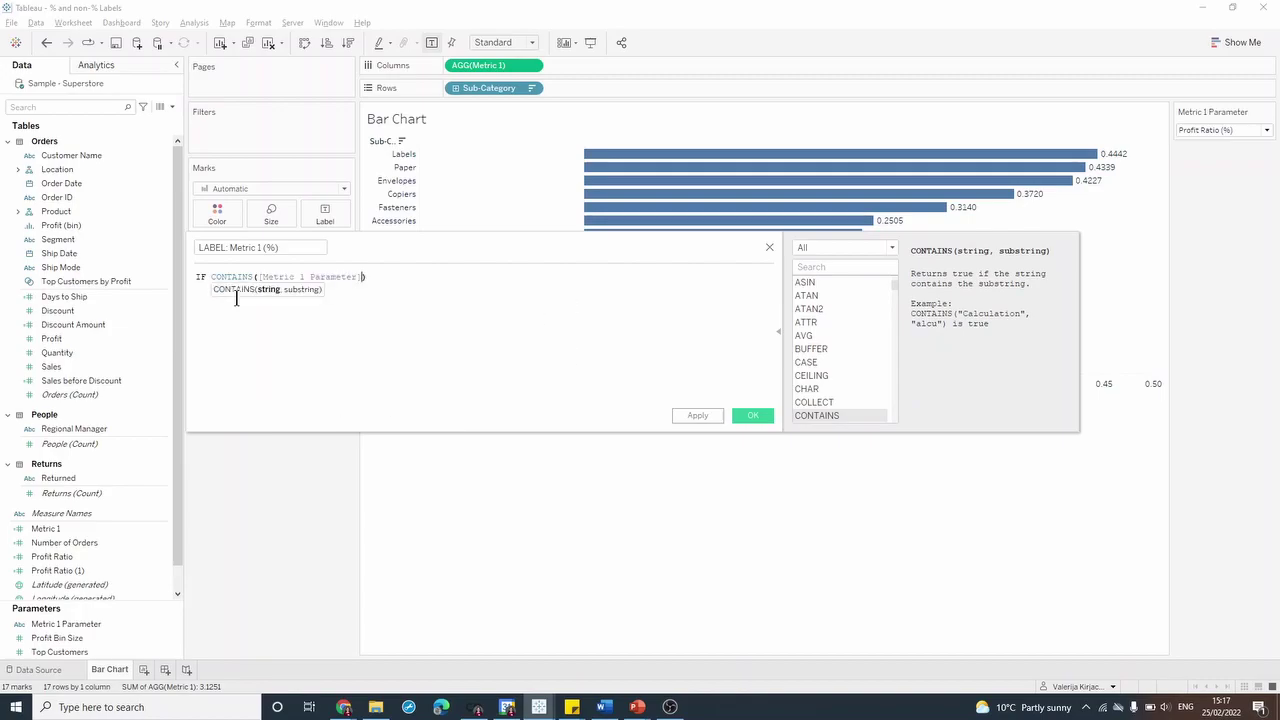
{"action": "type", "text": ",'%"}
{"action": "key", "text": "End"}
{"action": "type", "text": "THEN me"}
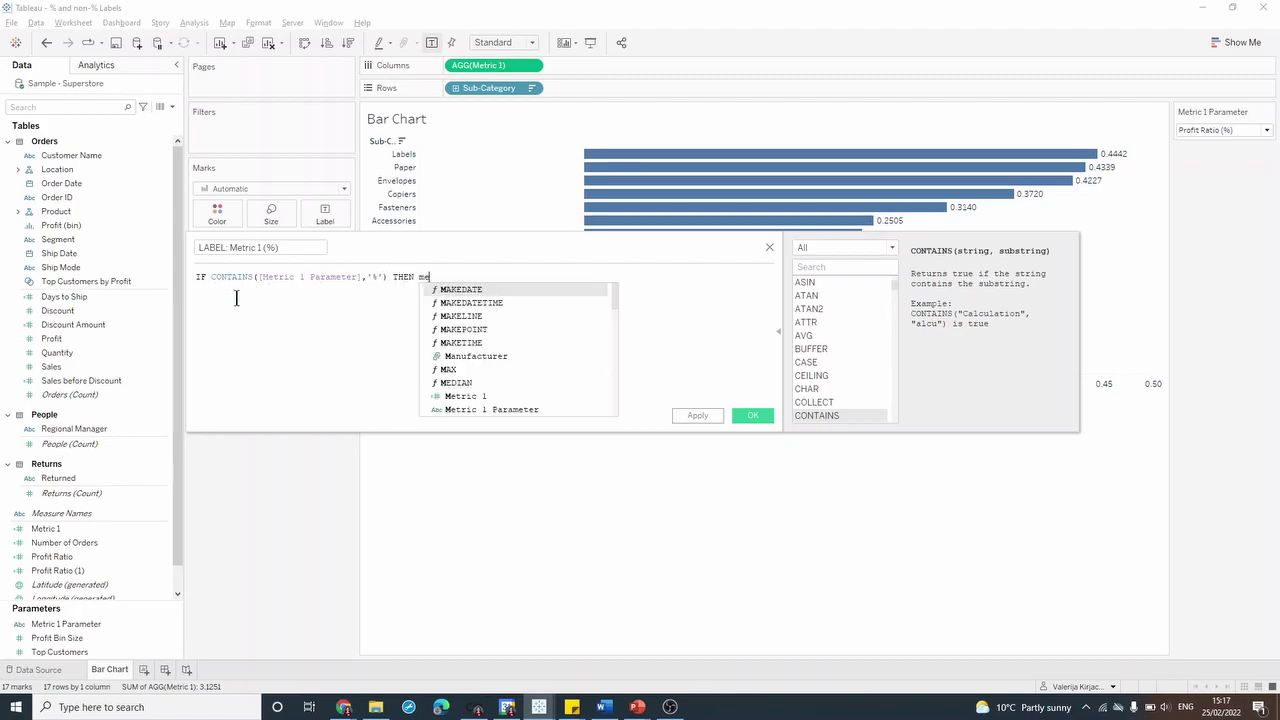
{"action": "type", "text": "tr"}
{"action": "key", "text": "Return"}
{"action": "type", "text": "END"}
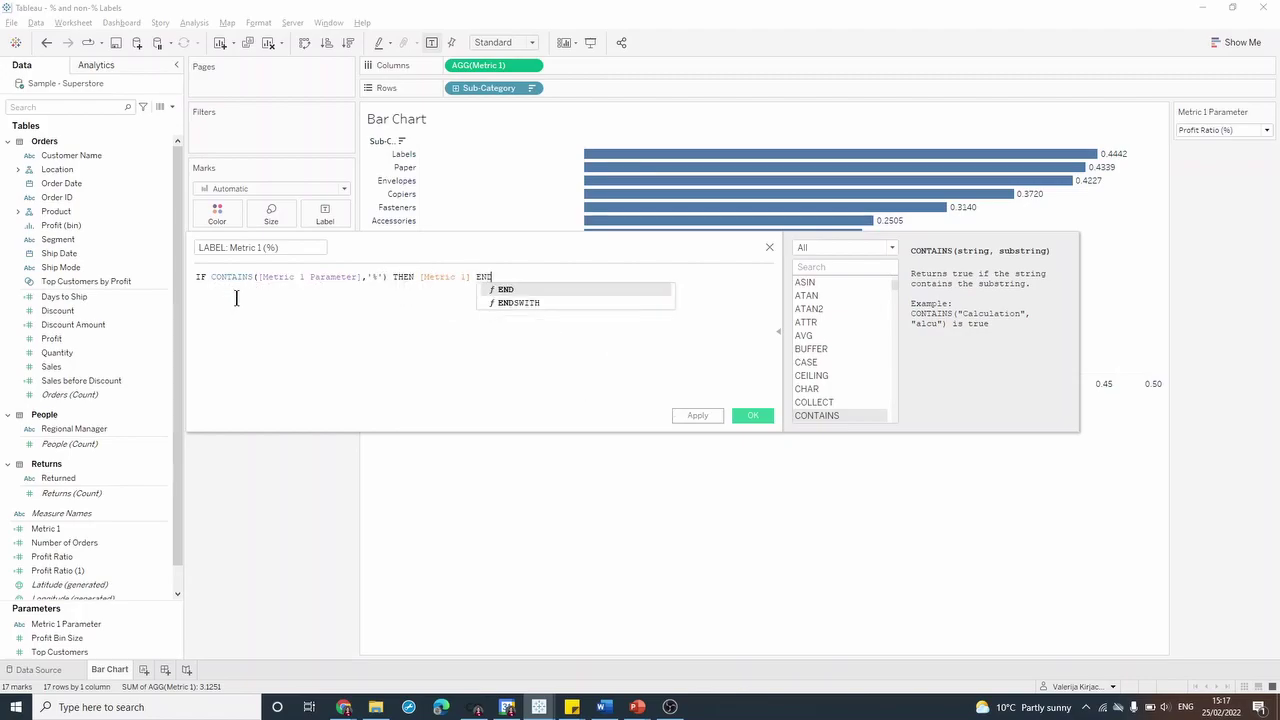
{"action": "left_click", "coordinate": [745, 414]}
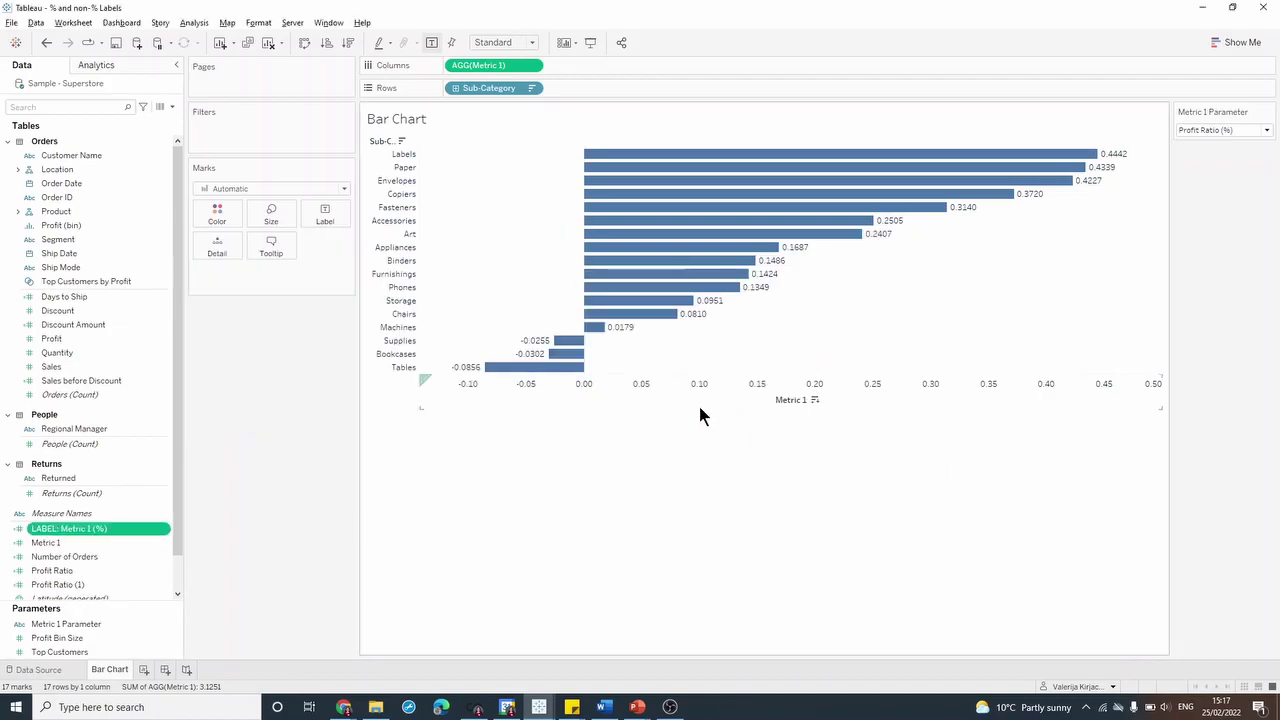
Duplicate LABEL: Metric 1 (%) and rename the copy 'LABEL: Metric 1 (non-%)'.
{"action": "right_click", "coordinate": [133, 535]}
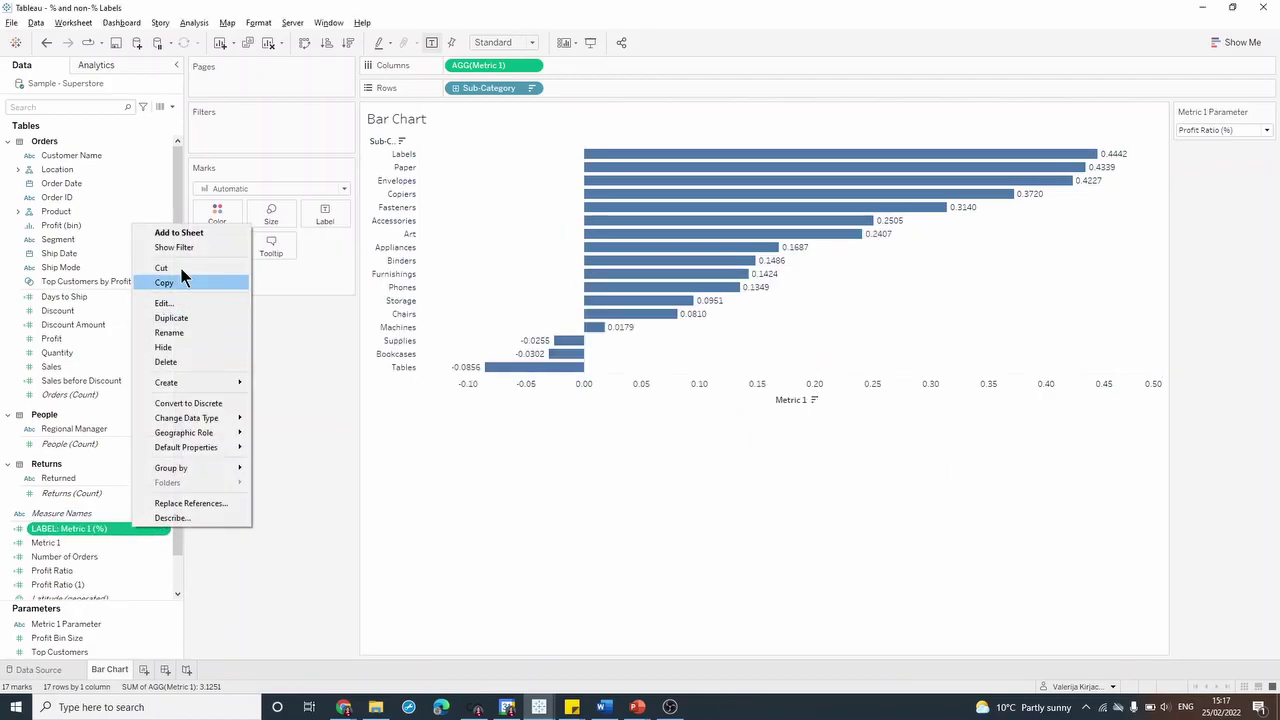
{"action": "left_click", "coordinate": [183, 318]}
{"action": "right_click", "coordinate": [168, 542]}
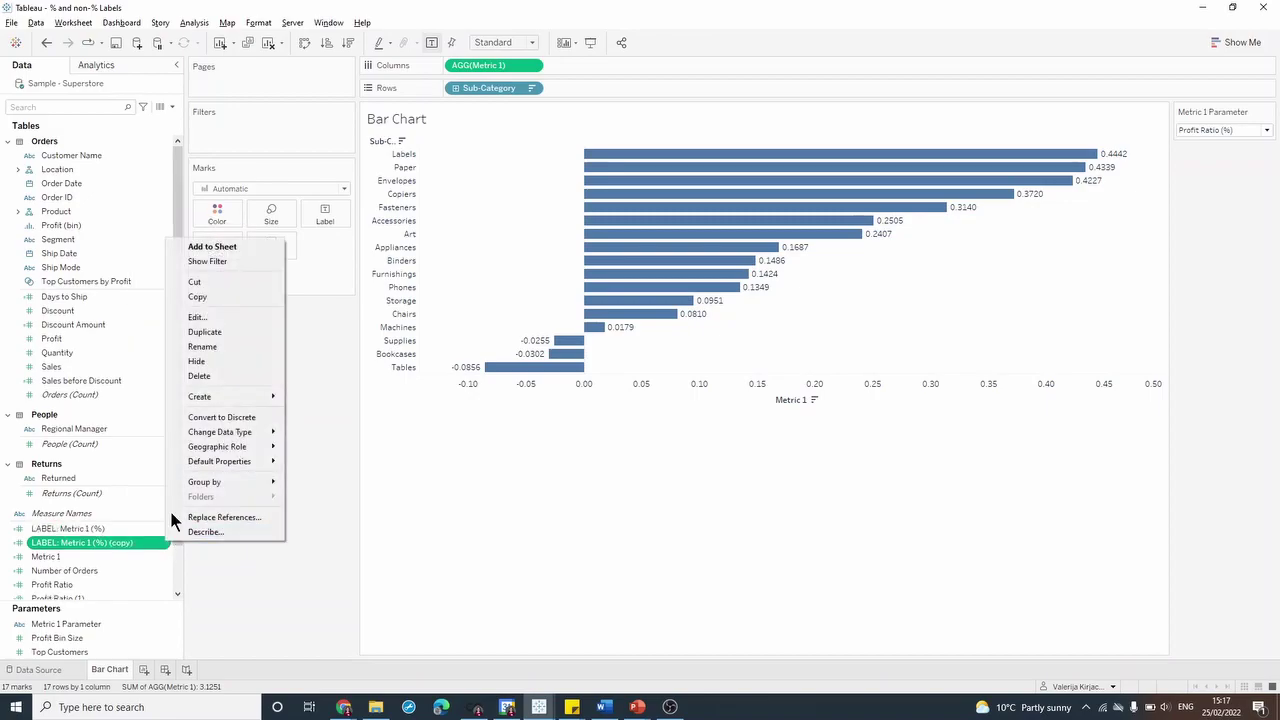
{"action": "left_click", "coordinate": [237, 316]}
{"action": "left_click", "coordinate": [300, 248]}
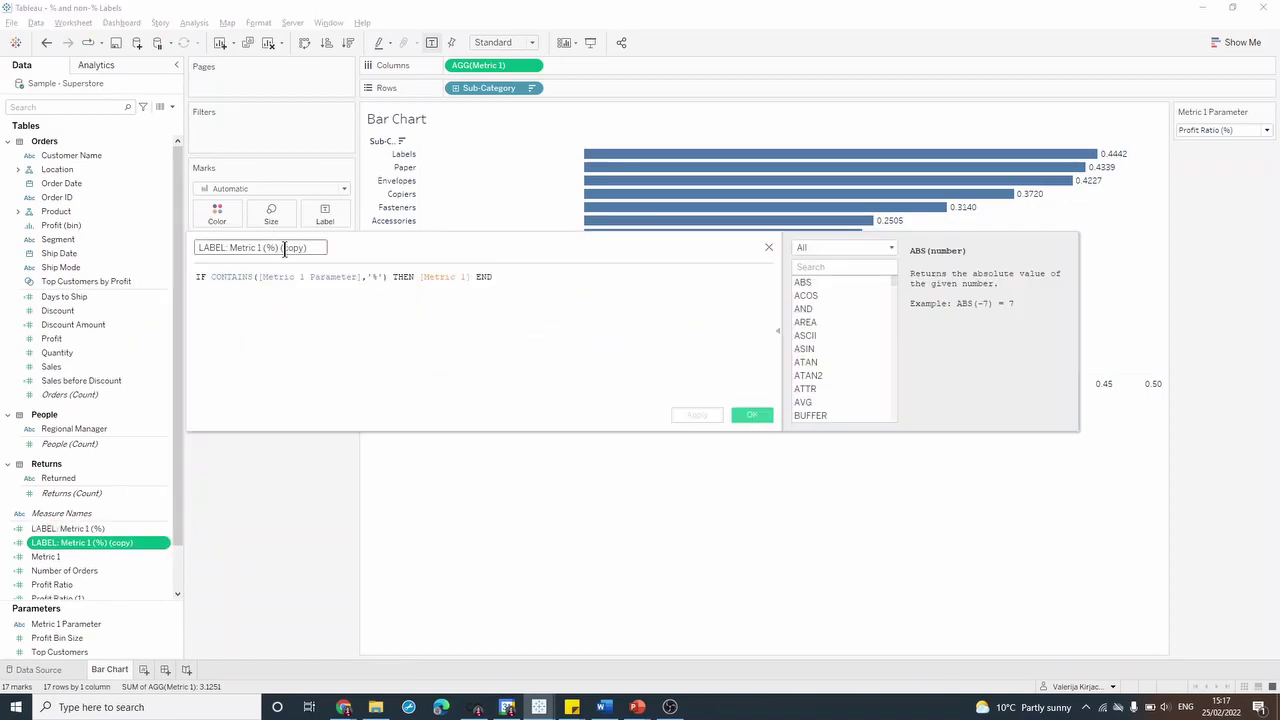
{"action": "key", "text": "BackSpace"}
{"action": "key", "text": "BackSpace"}
{"action": "key", "text": "BackSpace"}
{"action": "key", "text": "BackSpace"}
{"action": "key", "text": "BackSpace"}
{"action": "key", "text": "BackSpace"}
{"action": "key", "text": "BackSpace"}
{"action": "key", "text": "Left"}
{"action": "key", "text": "Left"}
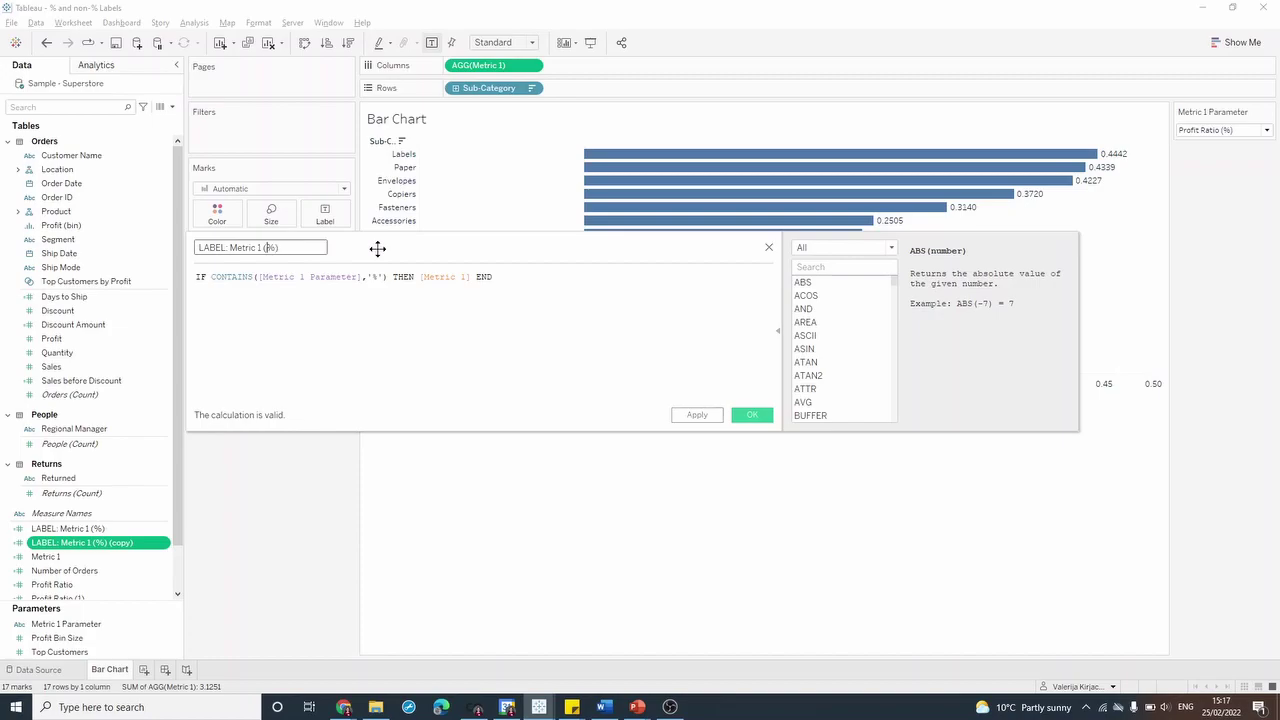
{"action": "type", "text": "non-"}
Negate the copy's condition to IF NOT CONTAINS and save the calculation.
{"action": "left_click", "coordinate": [210, 276]}
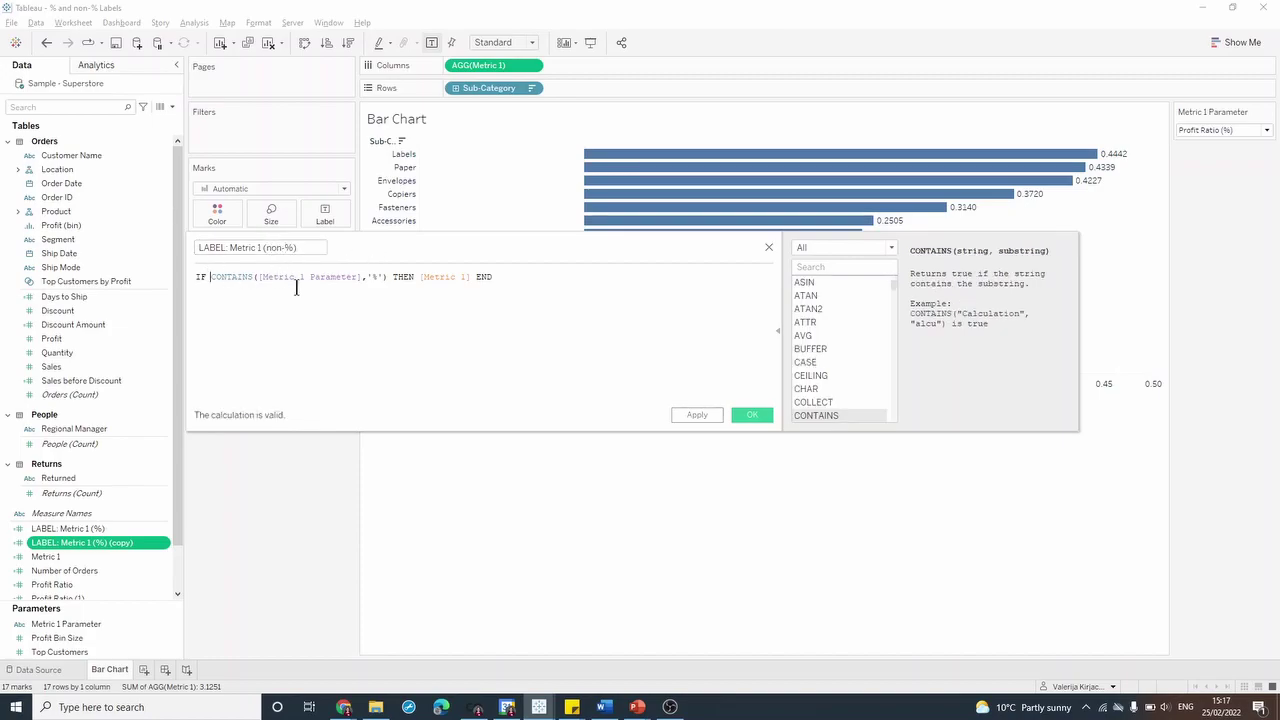
{"action": "type", "text": "NOT"}
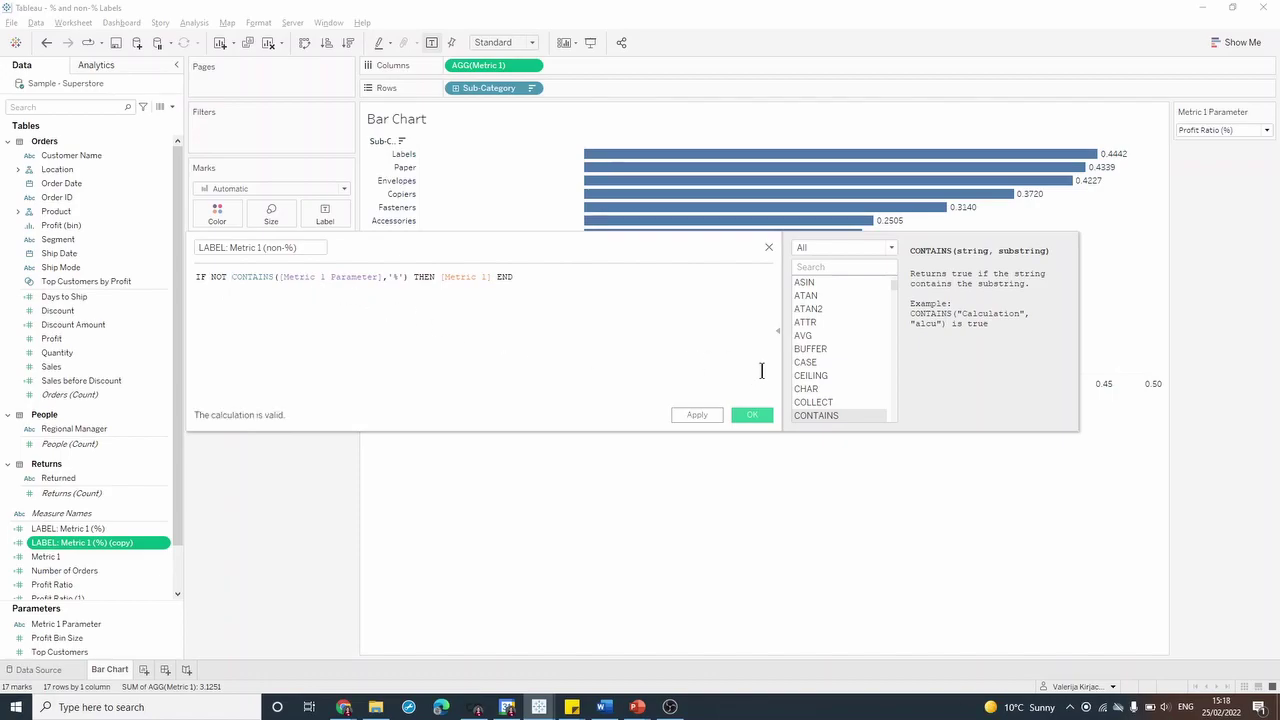
{"action": "left_click", "coordinate": [756, 417]}
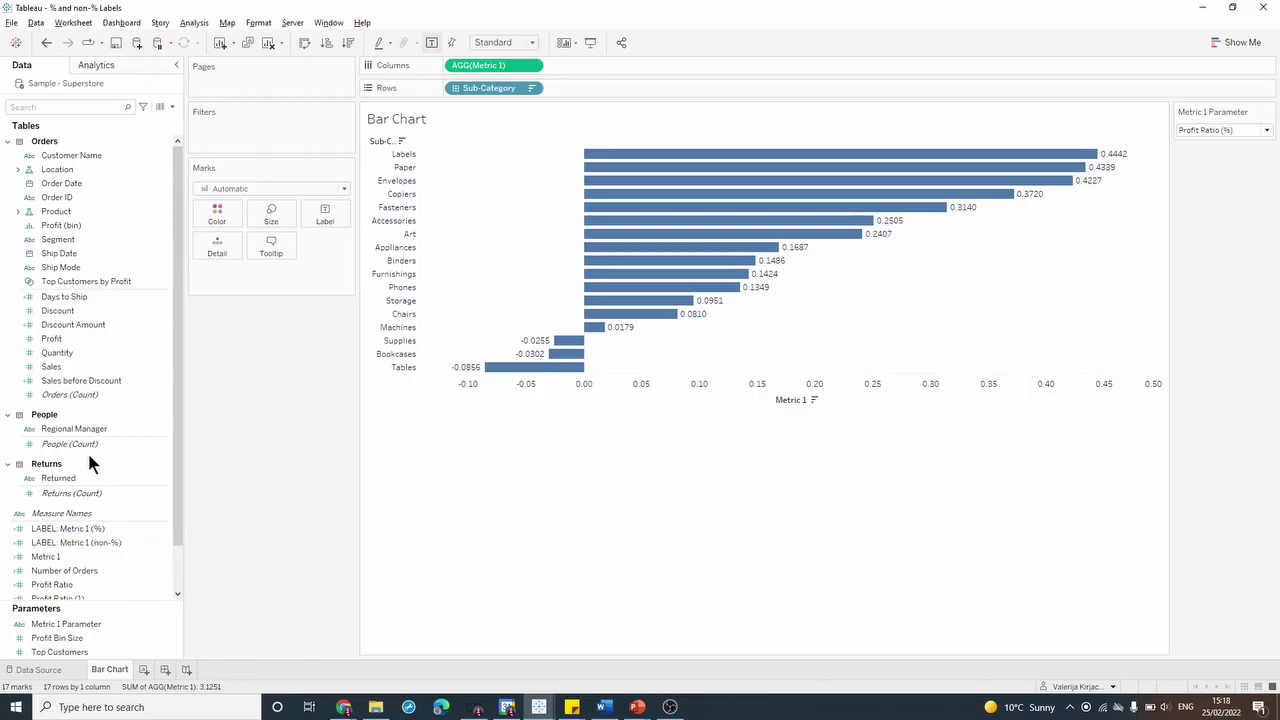
Add both LABEL: Metric 1 fields to the Label card as bar labels.
{"action": "left_click", "coordinate": [92, 528]}
{"action": "left_click", "coordinate": [98, 542]}
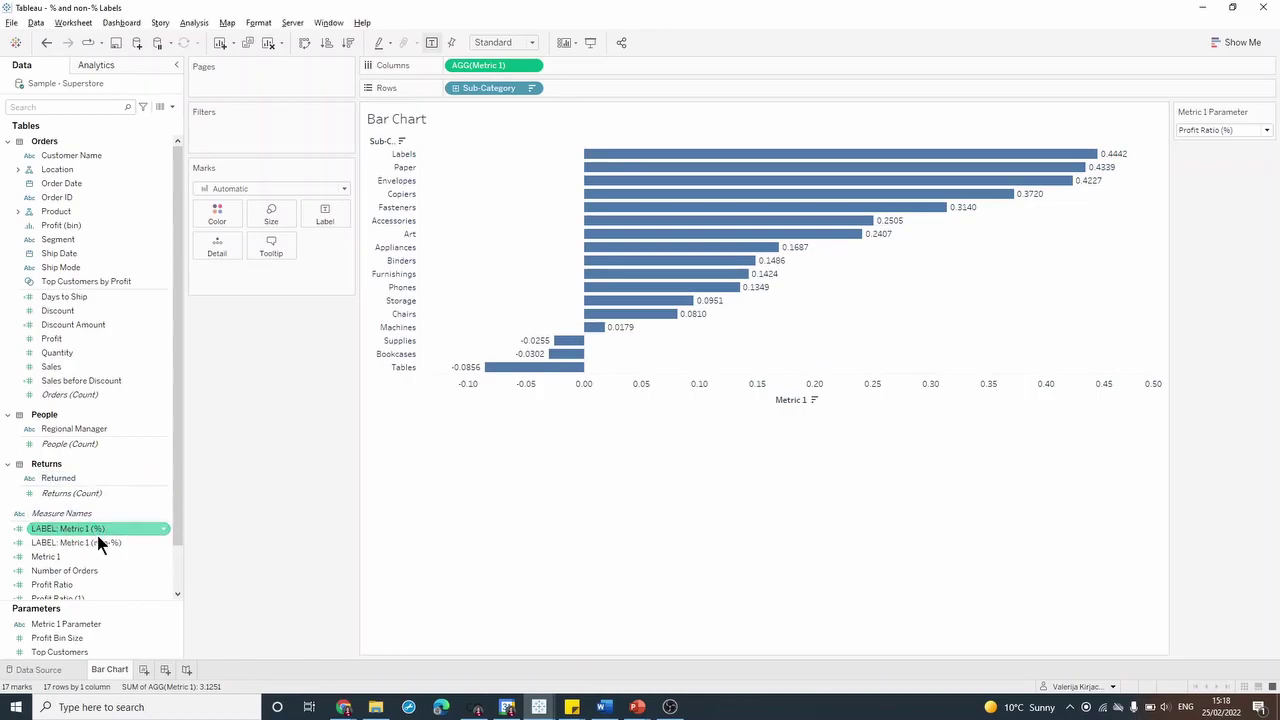
{"action": "left_click", "coordinate": [100, 530], "text": "ctrl"}
{"action": "left_click_drag", "start_coordinate": [117, 530], "coordinate": [330, 225]}
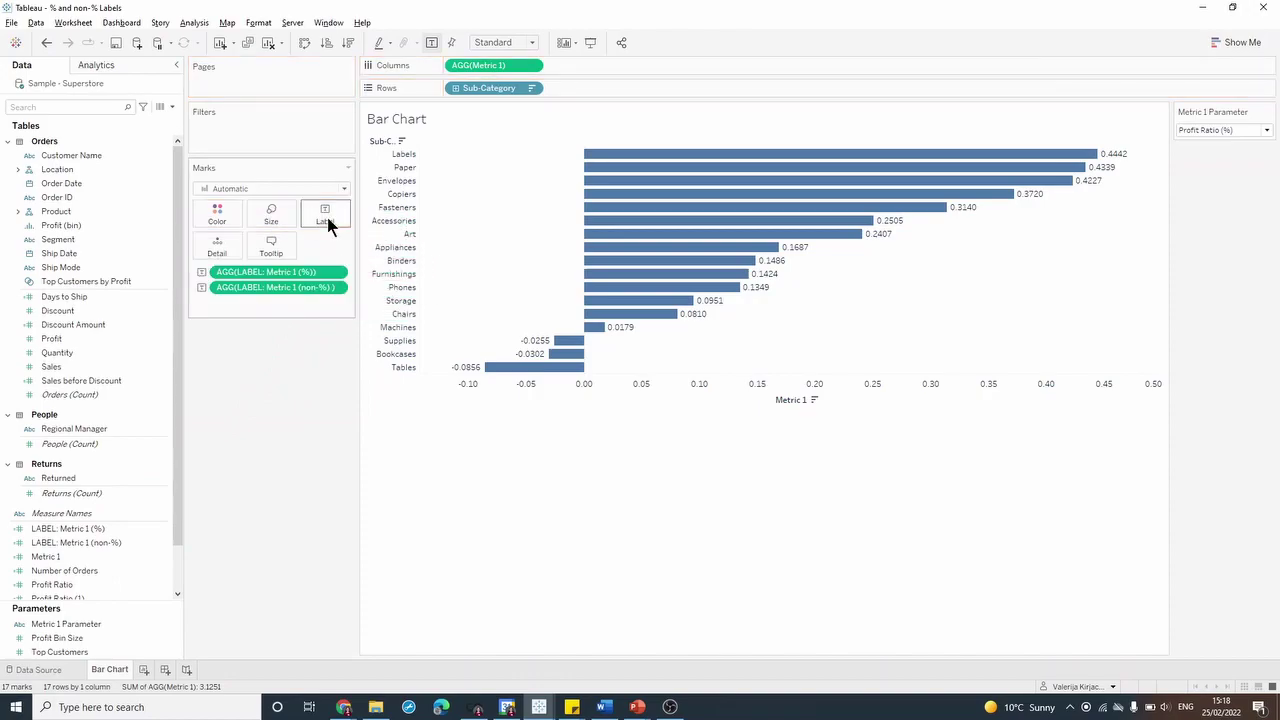
Edit the label text so both label fields sit on a single line.
{"action": "left_click", "coordinate": [330, 225]}
{"action": "left_click", "coordinate": [433, 285]}
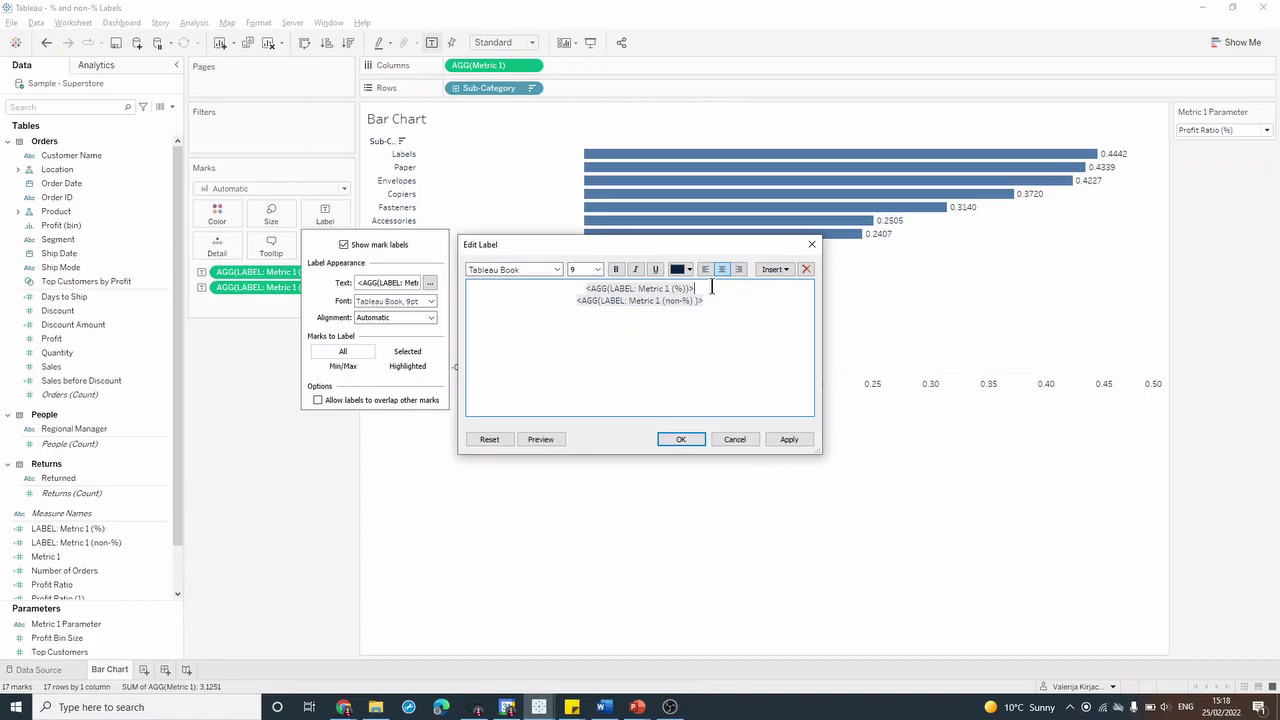
{"action": "key", "text": "Delete"}
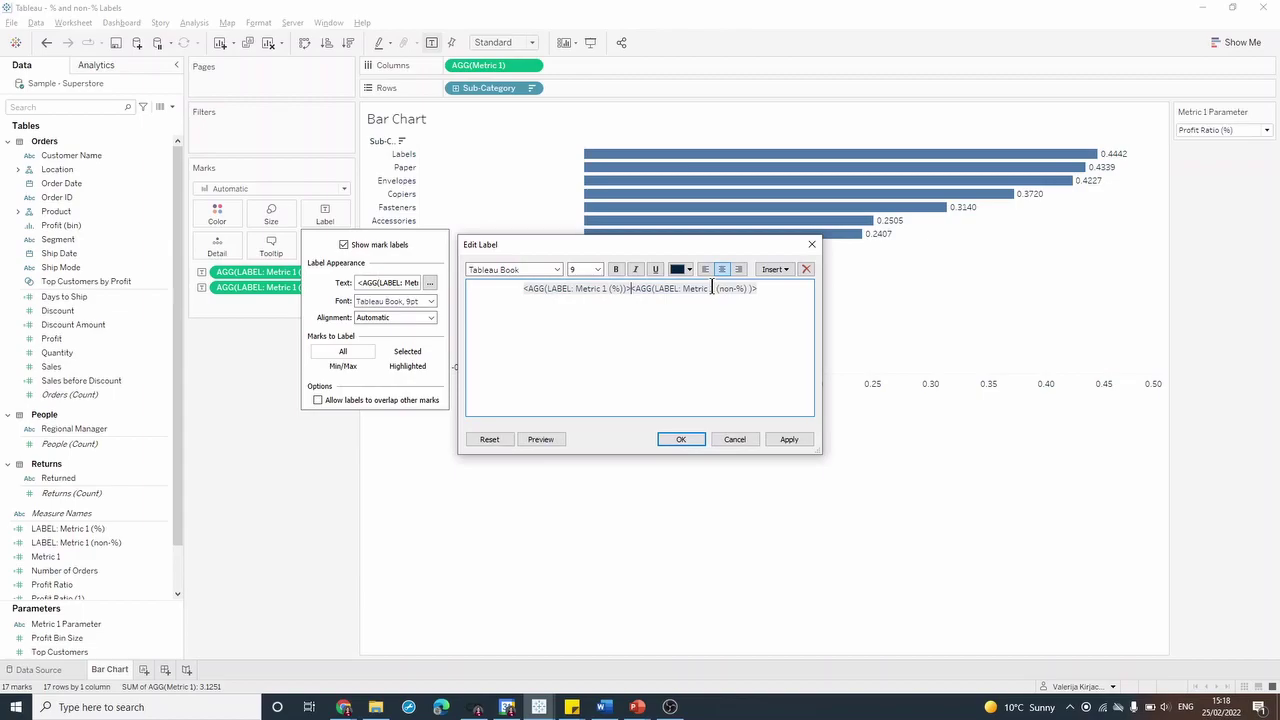
{"action": "left_click", "coordinate": [683, 439]}
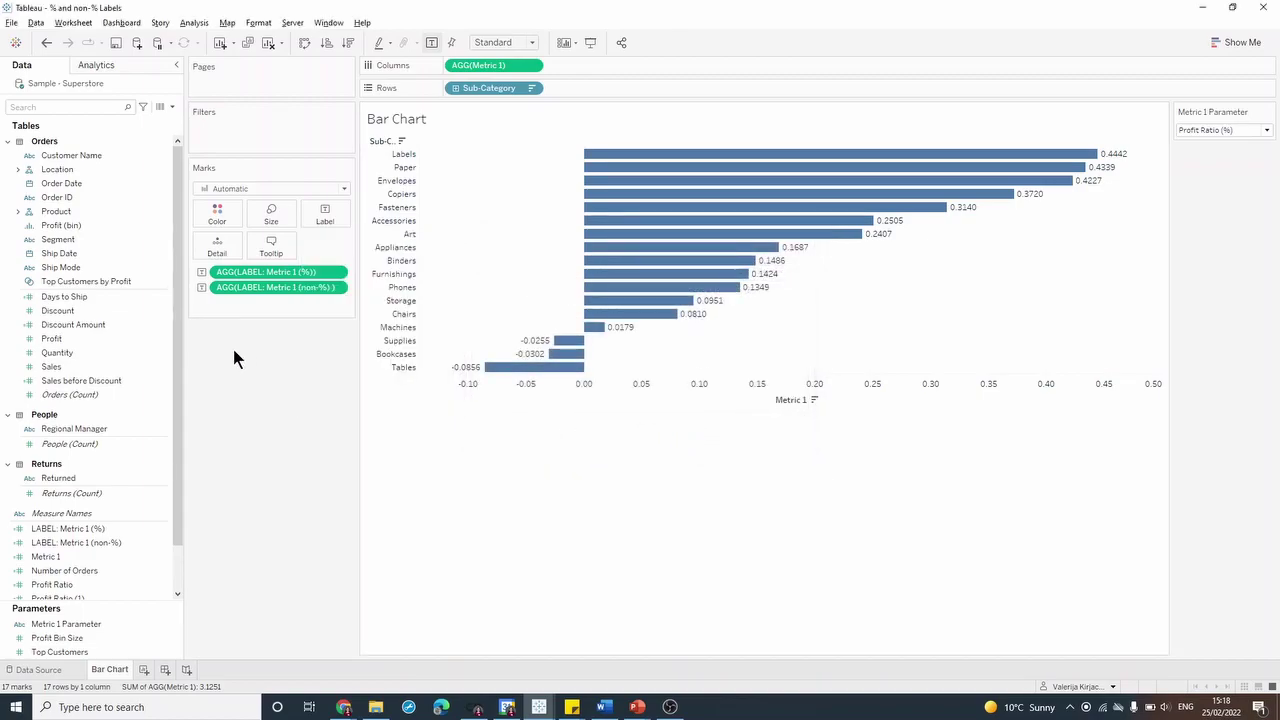
Format the LABEL: Metric 1 (%) pane numbers as Percentage with 0 decimal places.
{"action": "right_click", "coordinate": [253, 273]}
{"action": "left_click", "coordinate": [287, 324]}
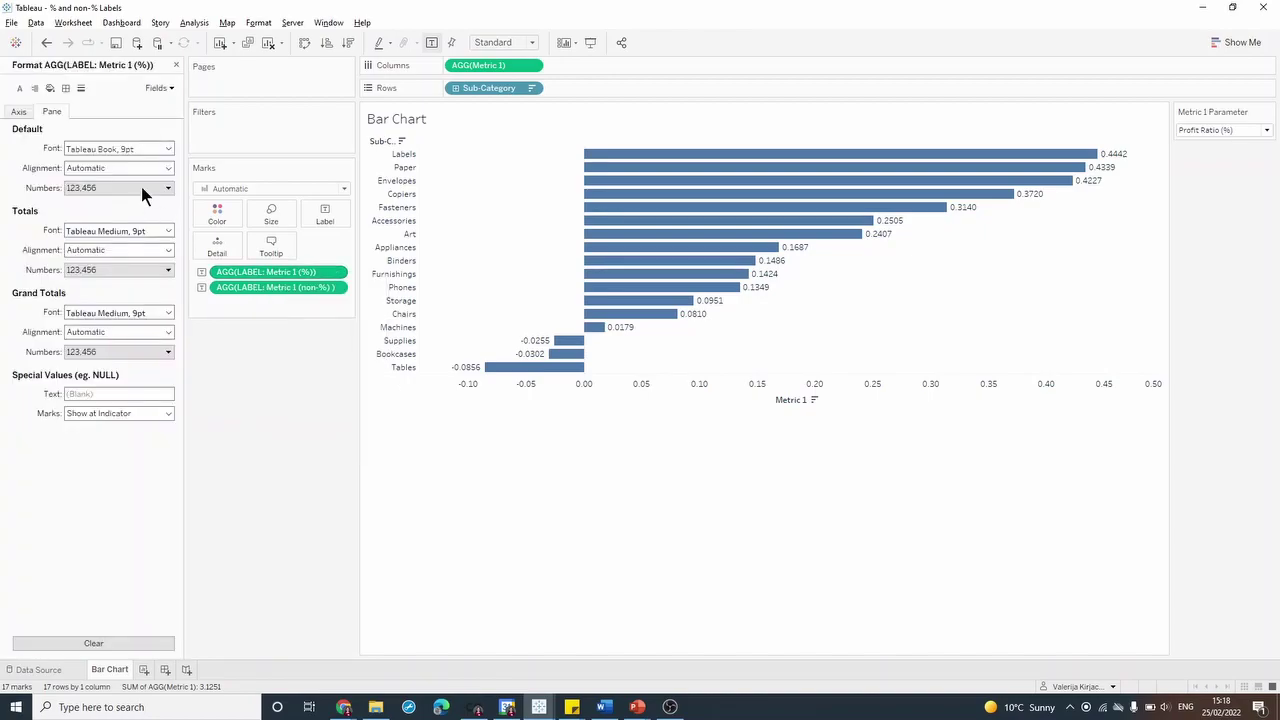
{"action": "left_click", "coordinate": [125, 185]}
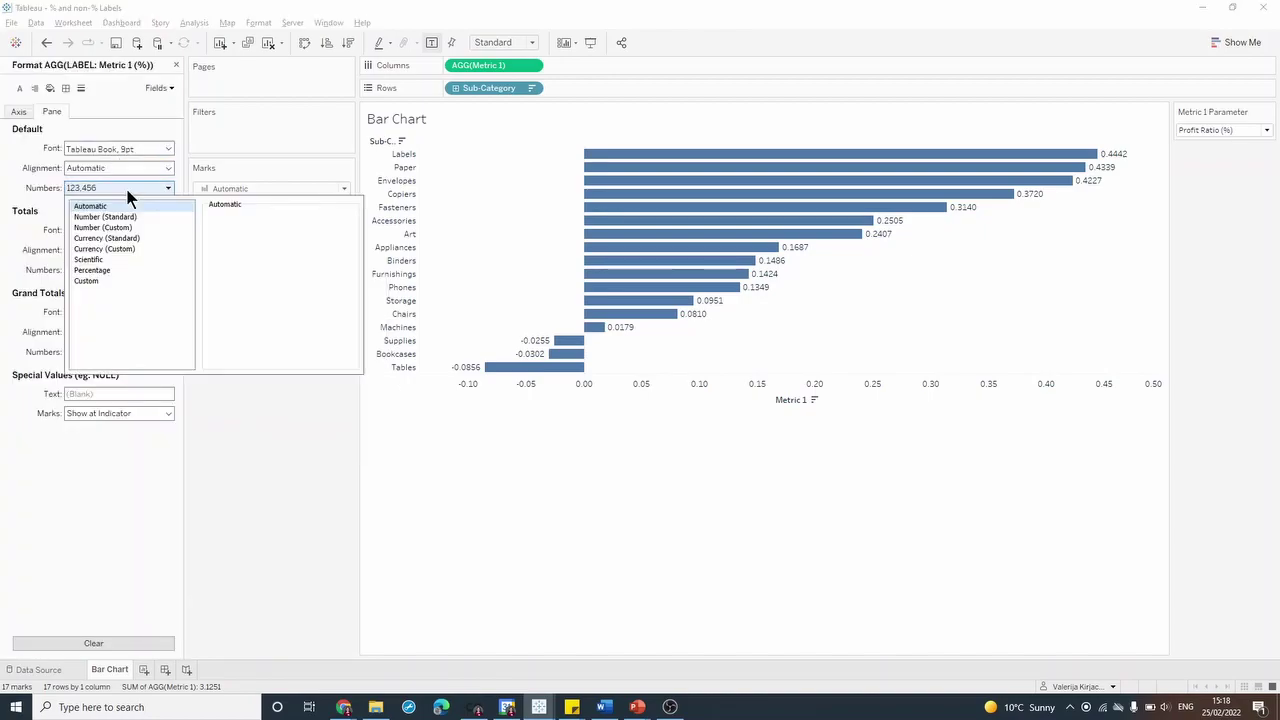
{"action": "left_click", "coordinate": [100, 270]}
{"action": "left_click", "coordinate": [244, 234]}
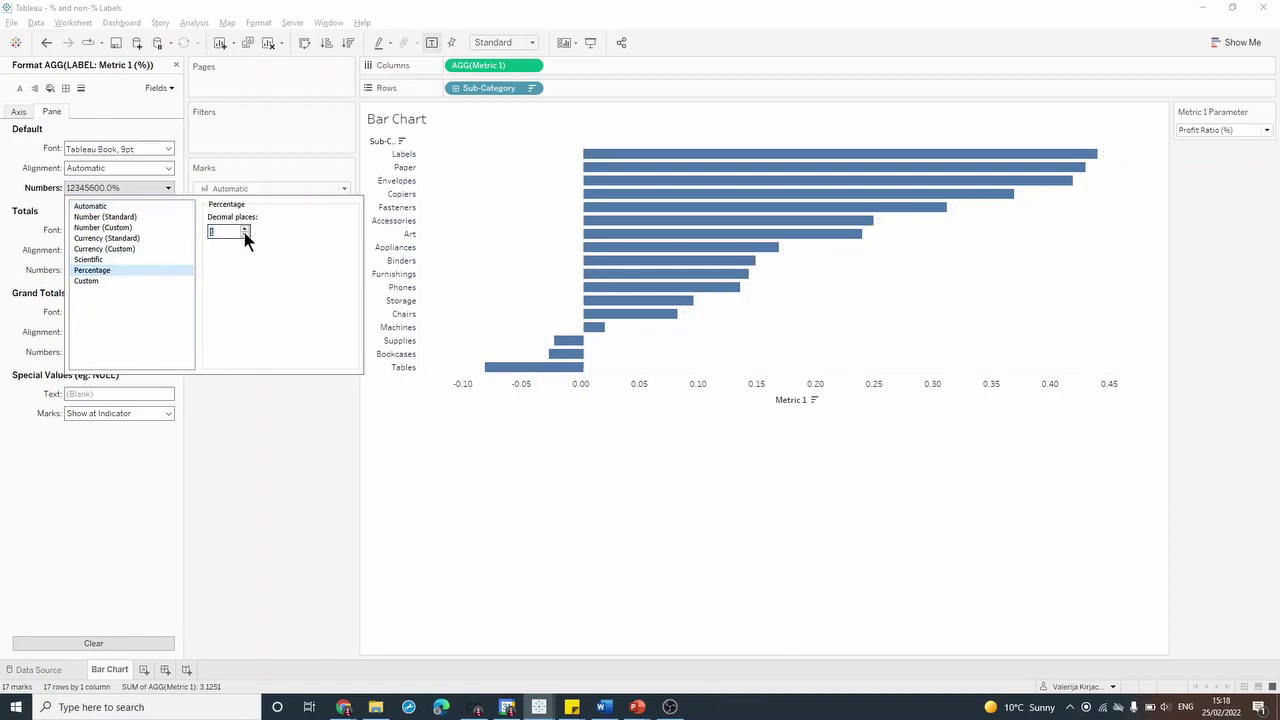
{"action": "left_click", "coordinate": [244, 234]}
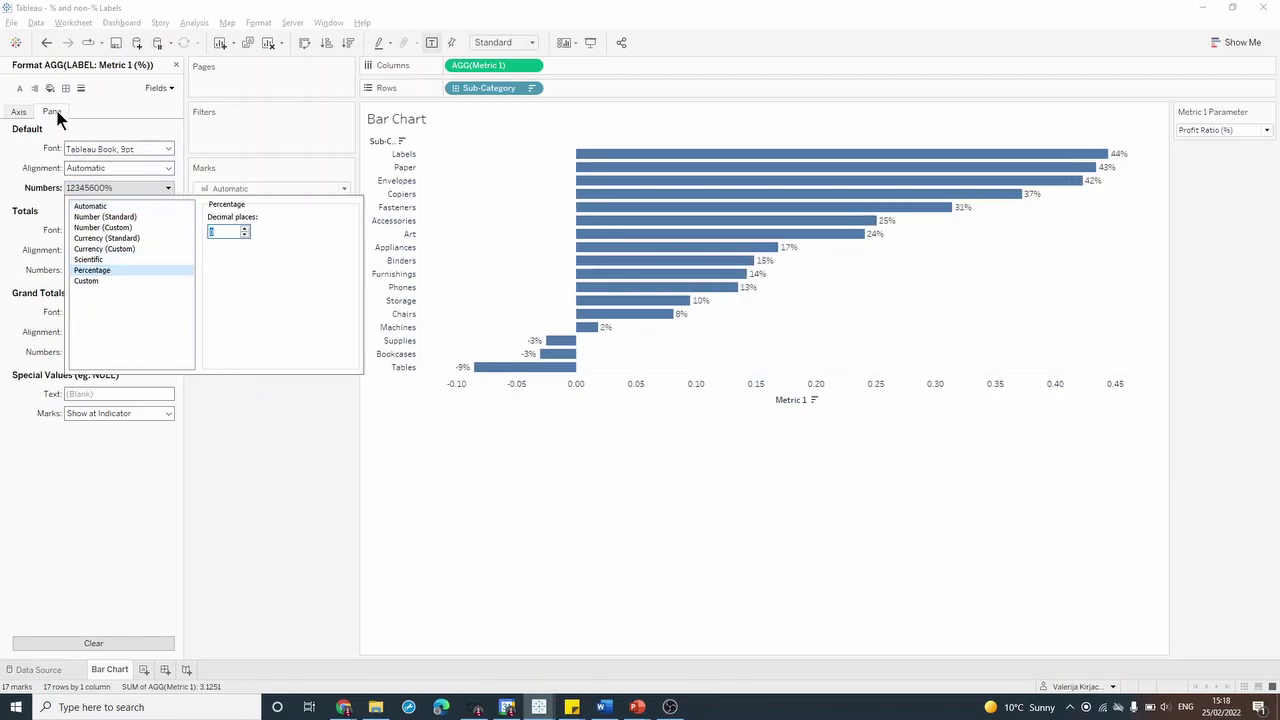
{"action": "left_click", "coordinate": [85, 117]}
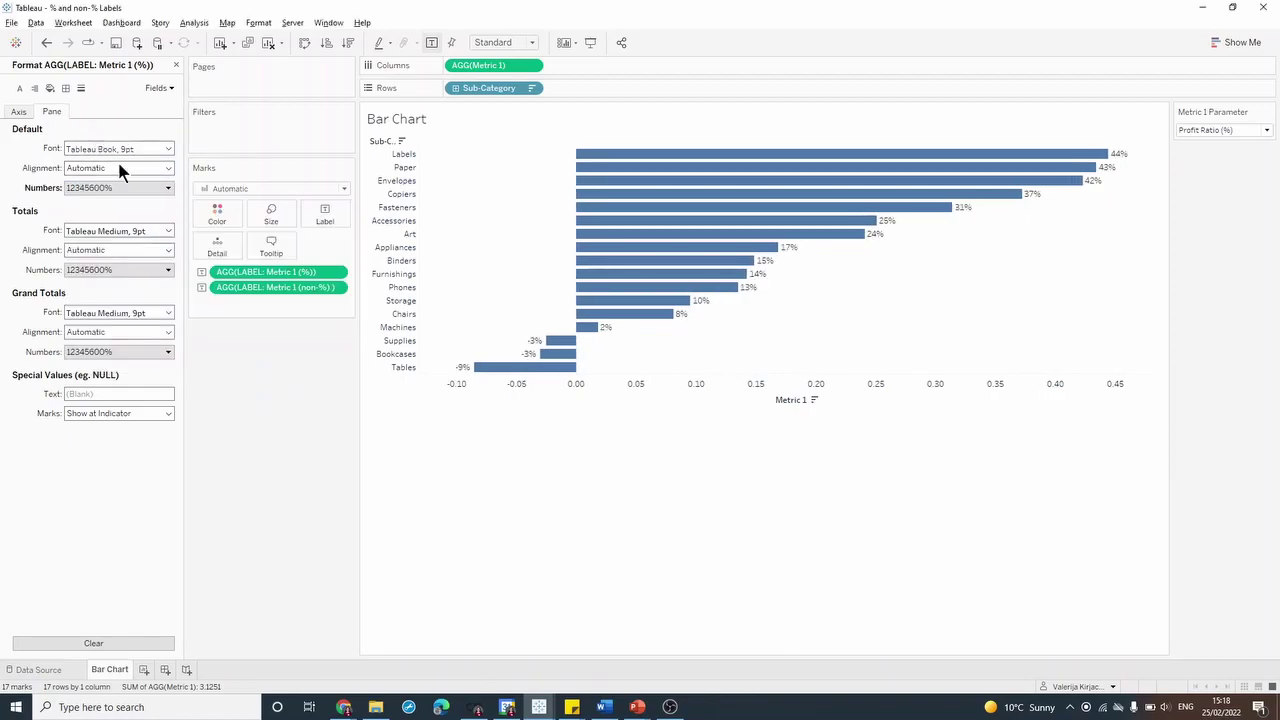
Format the LABEL: Metric 1 (non-%) pane numbers as Number (Custom) with 0 decimals.
{"action": "right_click", "coordinate": [258, 287]}
{"action": "left_click", "coordinate": [290, 338]}
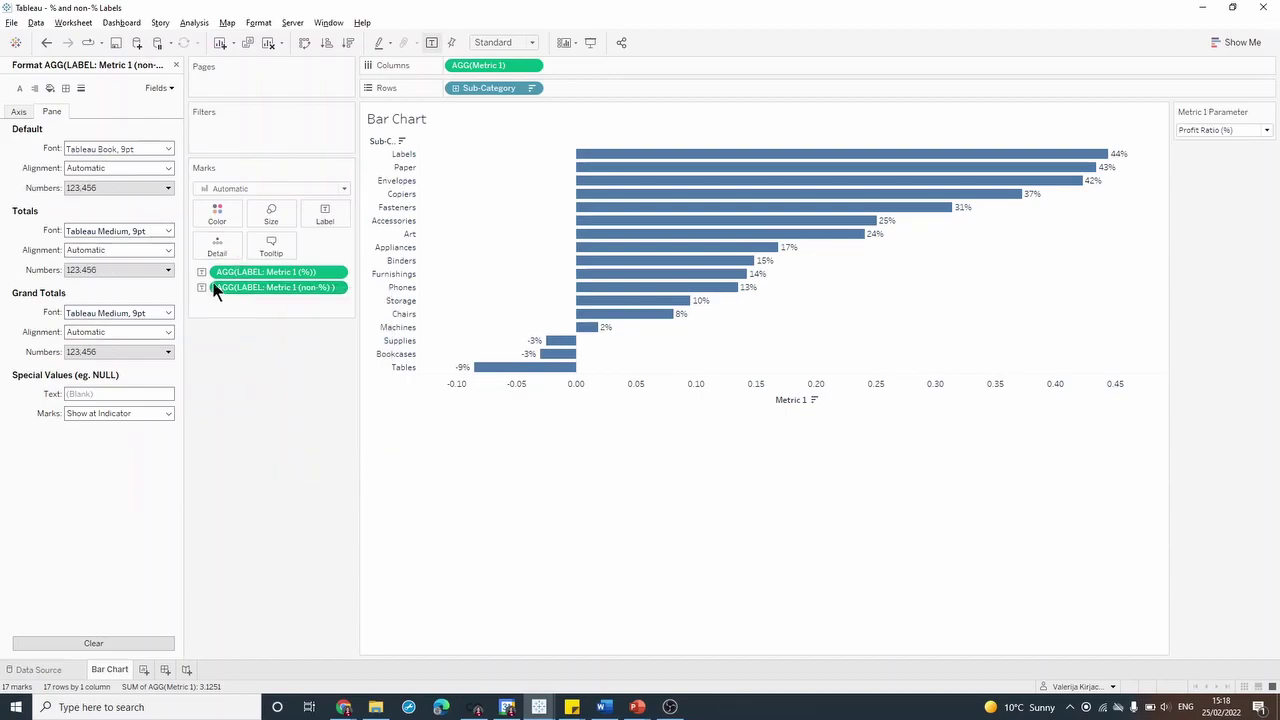
{"action": "left_click", "coordinate": [133, 187]}
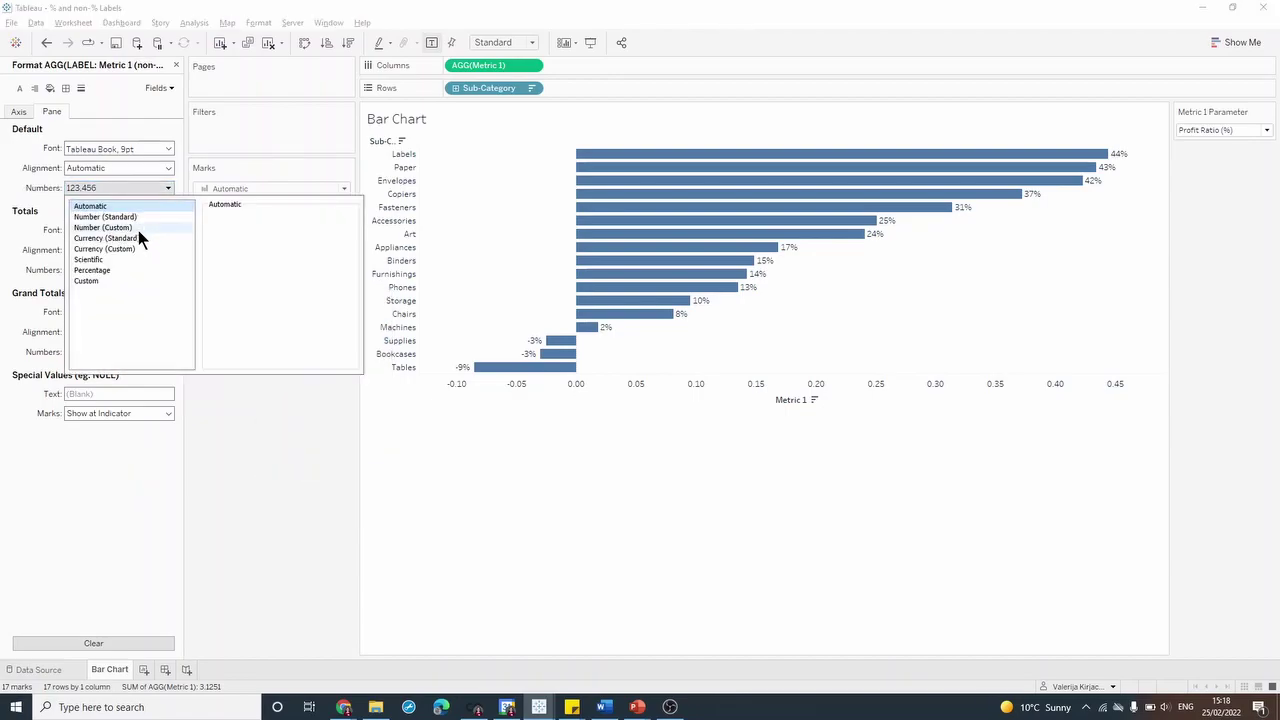
{"action": "left_click", "coordinate": [138, 230]}
{"action": "left_click", "coordinate": [244, 230]}
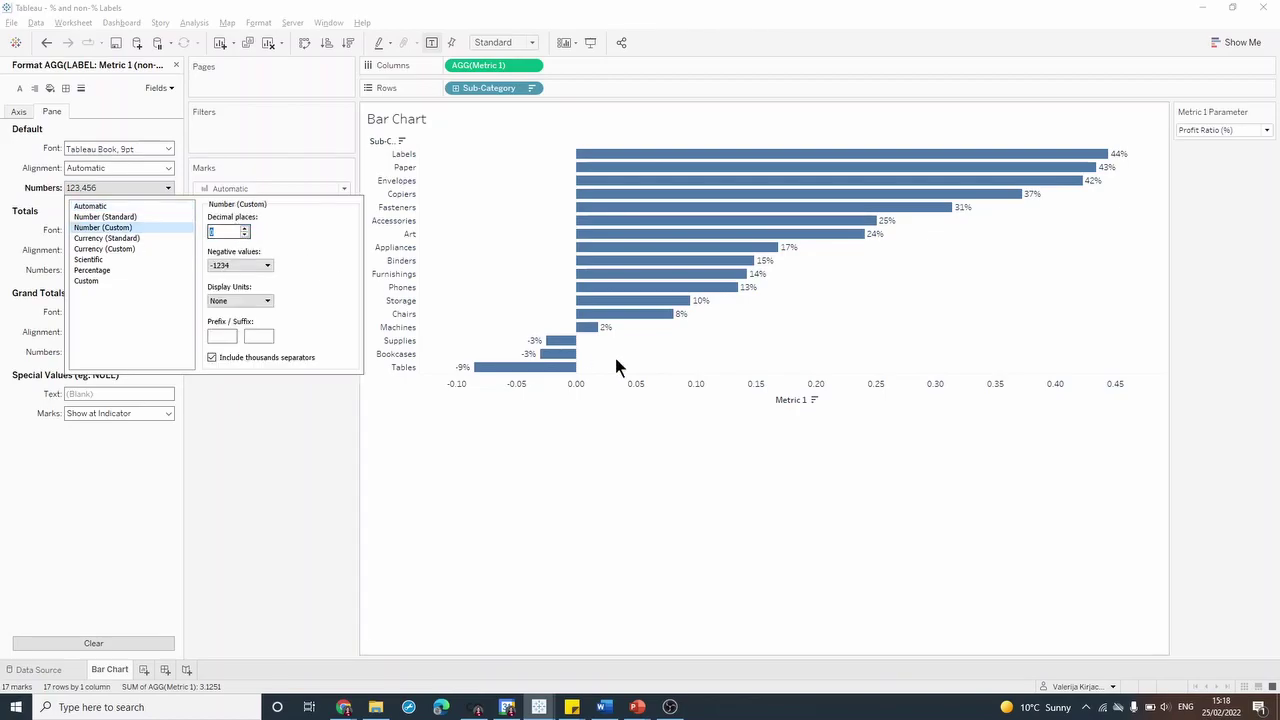
{"action": "left_click", "coordinate": [704, 458]}
{"action": "left_click", "coordinate": [1258, 131]}
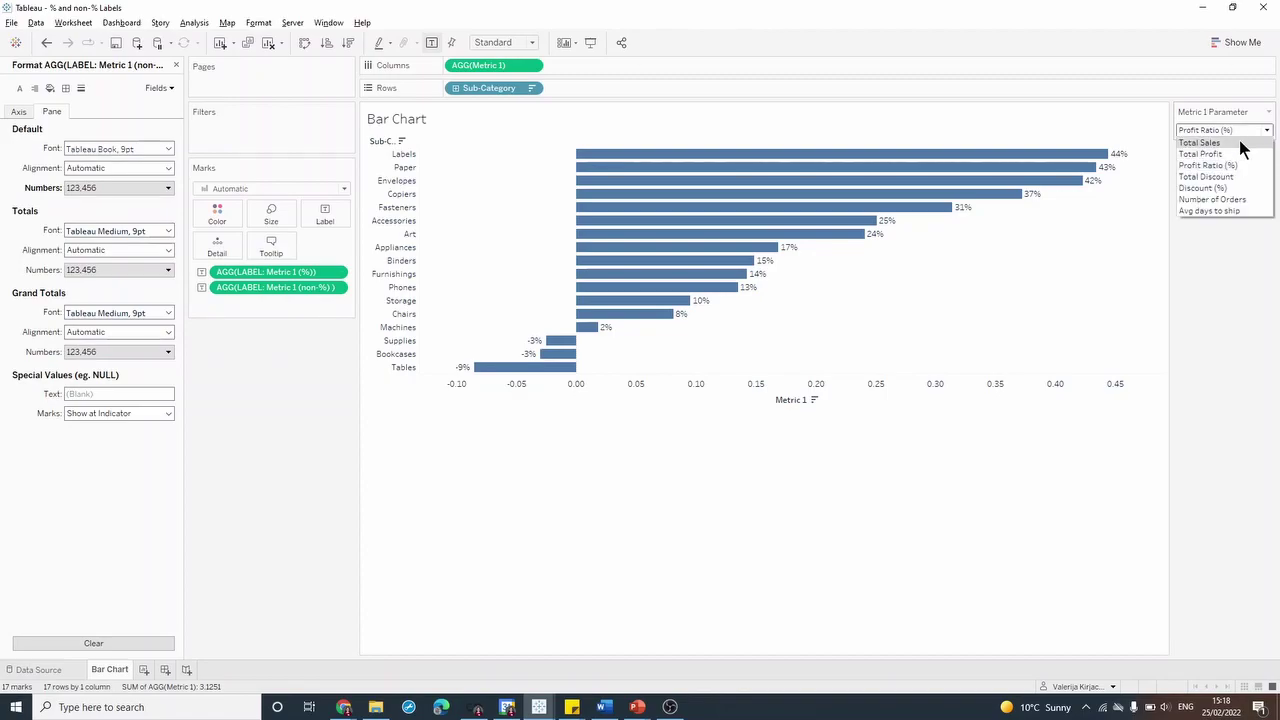
{"action": "left_click", "coordinate": [1239, 142]}
{"action": "left_click", "coordinate": [1249, 130]}
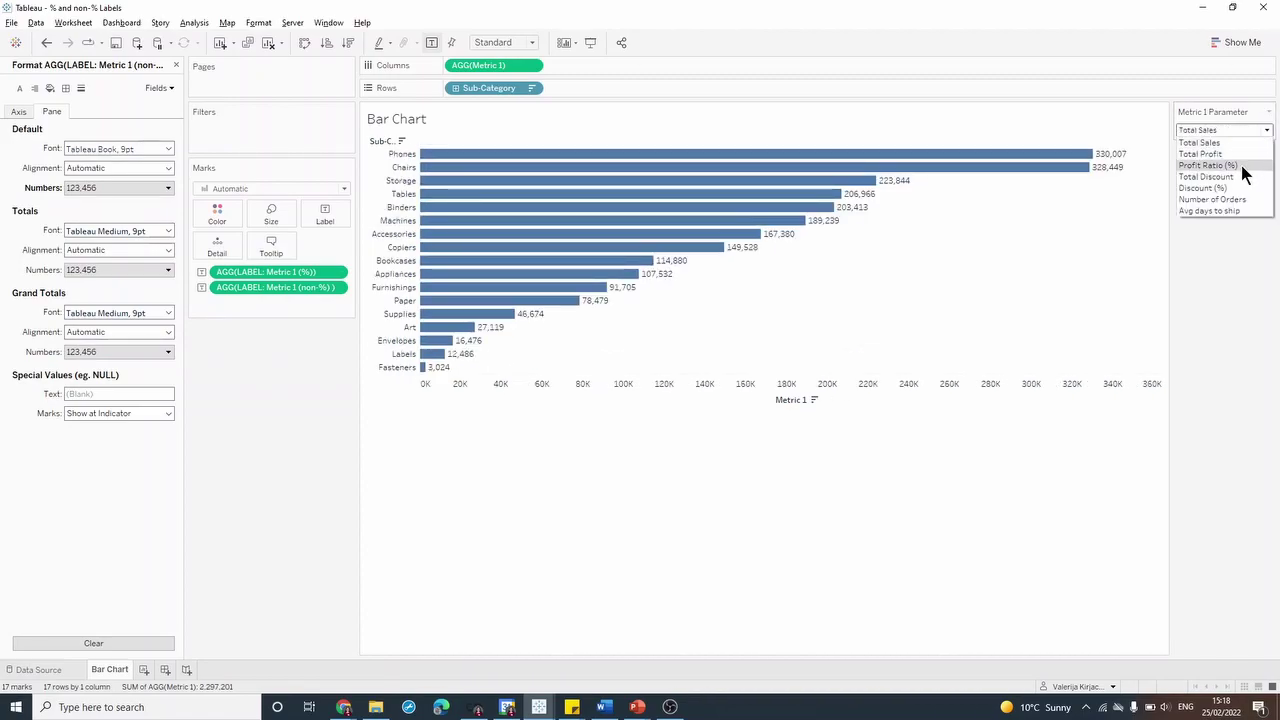
{"action": "left_click", "coordinate": [1241, 165]}
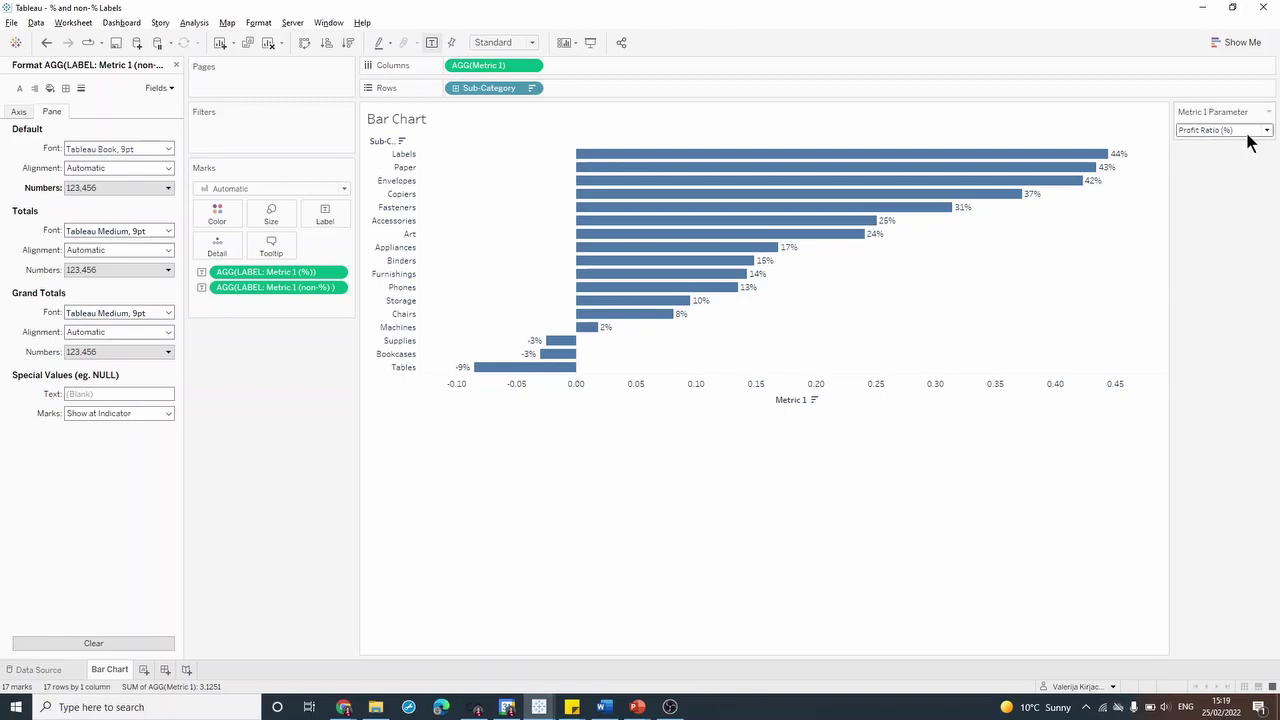
{"action": "left_click", "coordinate": [1249, 131]}
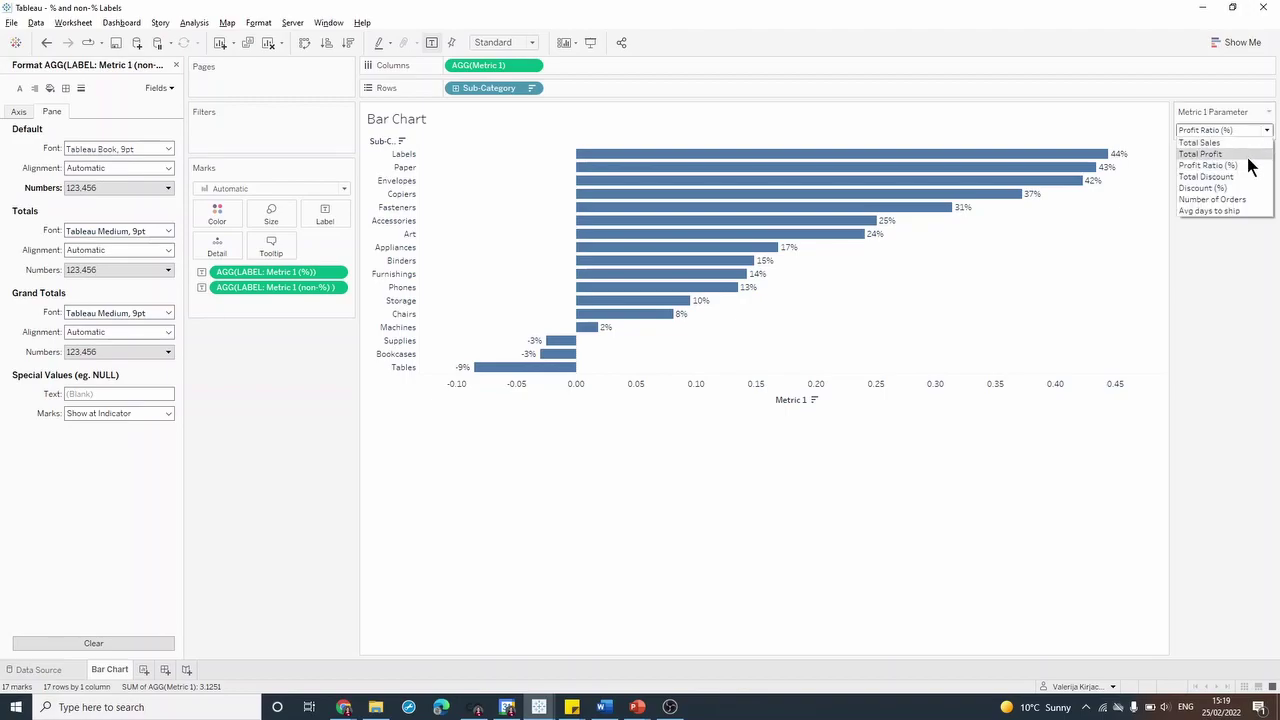
{"action": "left_click", "coordinate": [1268, 112]}
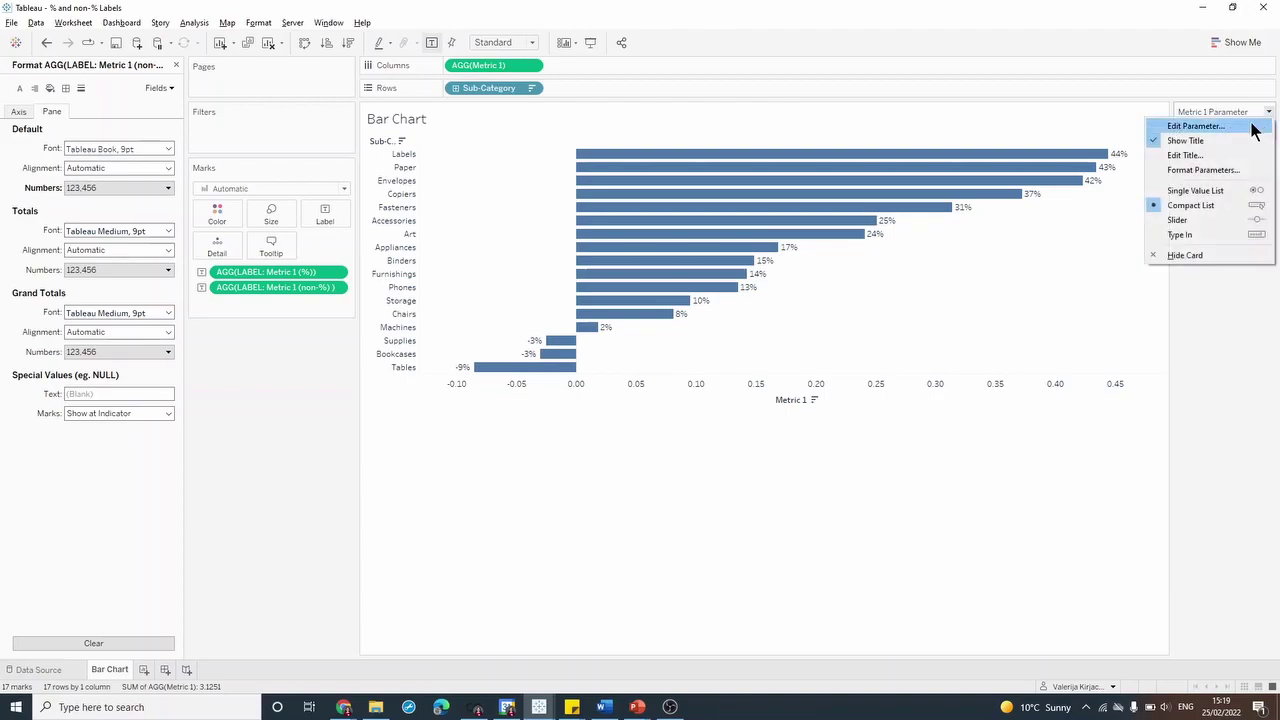
{"action": "left_click", "coordinate": [1252, 127]}
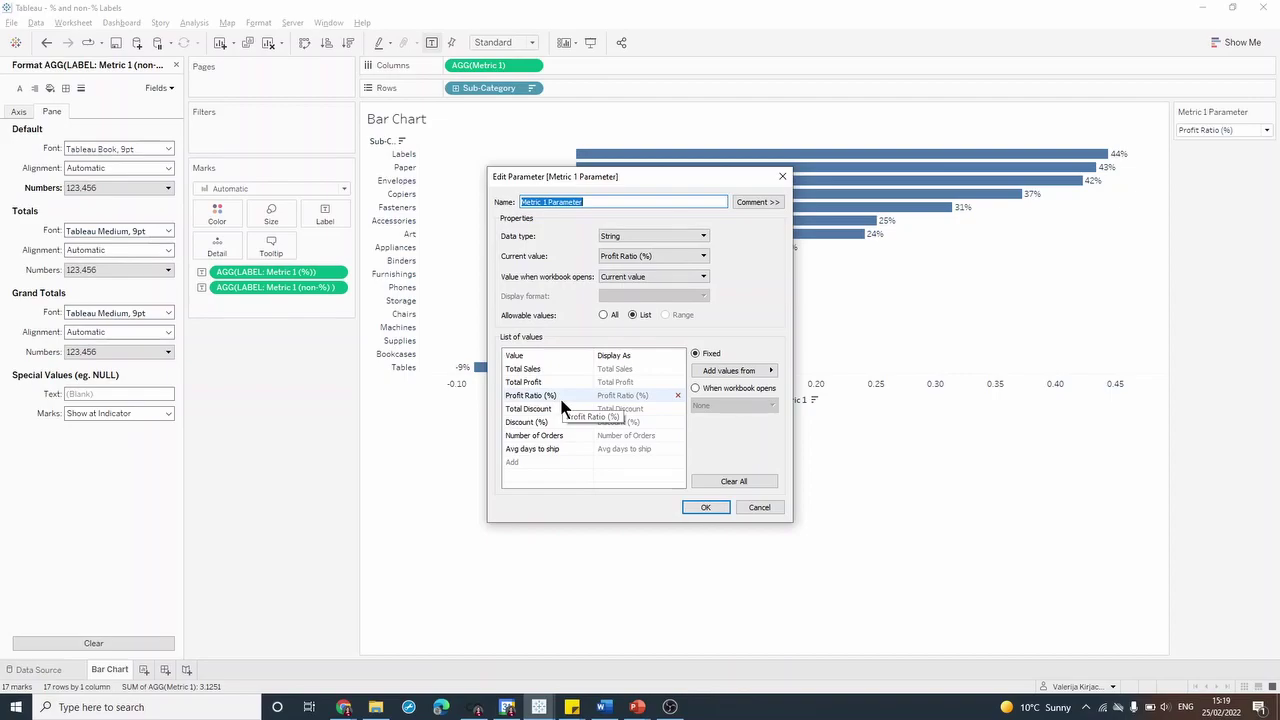
{"action": "left_click", "coordinate": [707, 508]}
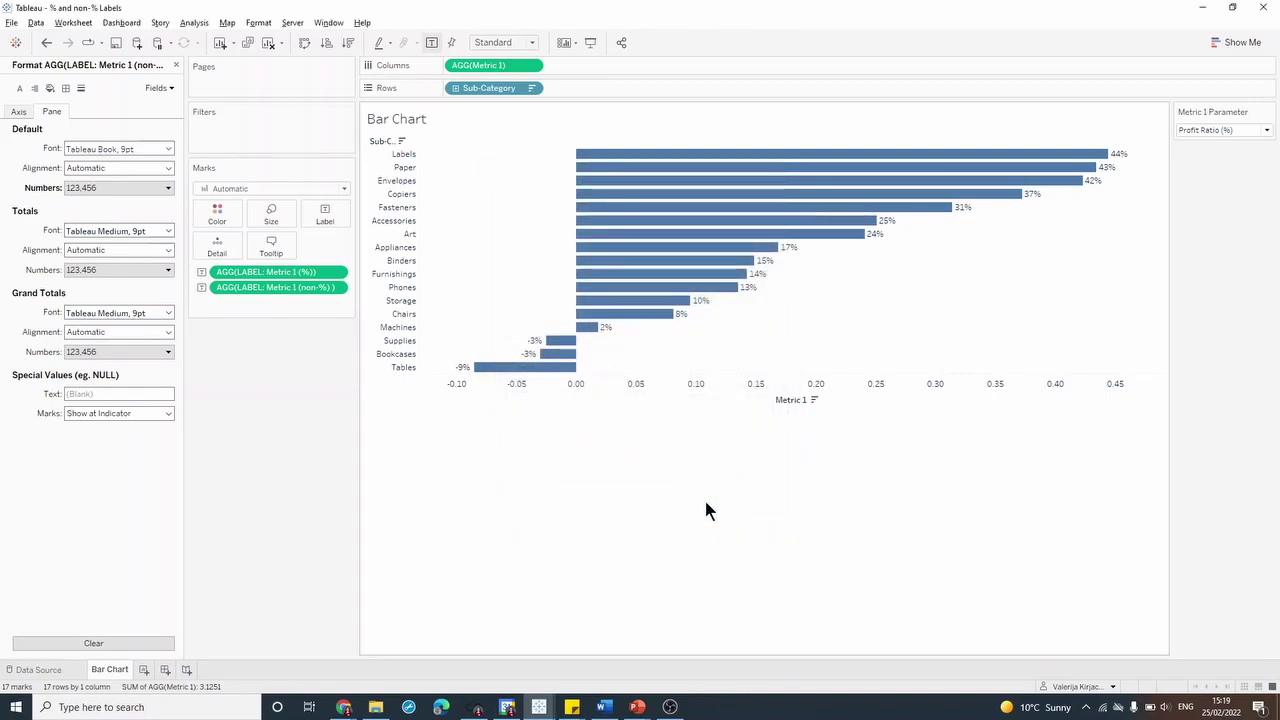
Turn off Show Header on the Metric 1 axis.
{"action": "right_click", "coordinate": [679, 387]}
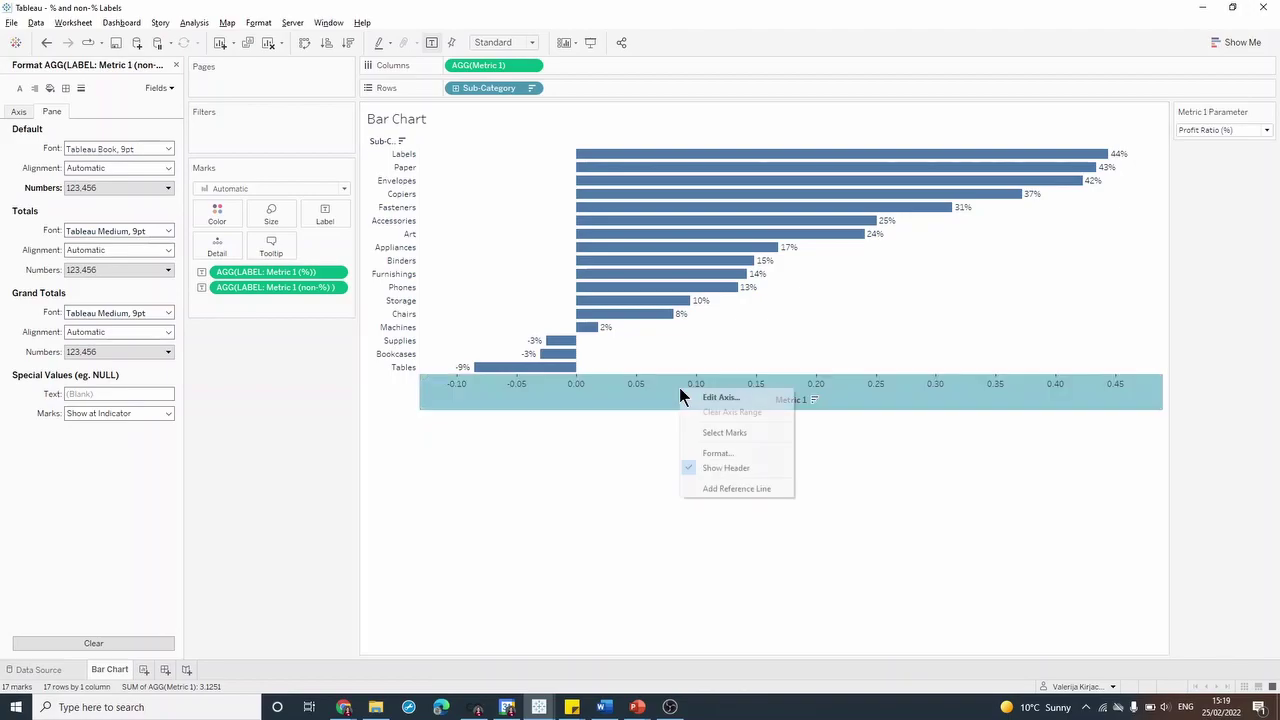
{"action": "left_click", "coordinate": [728, 467]}
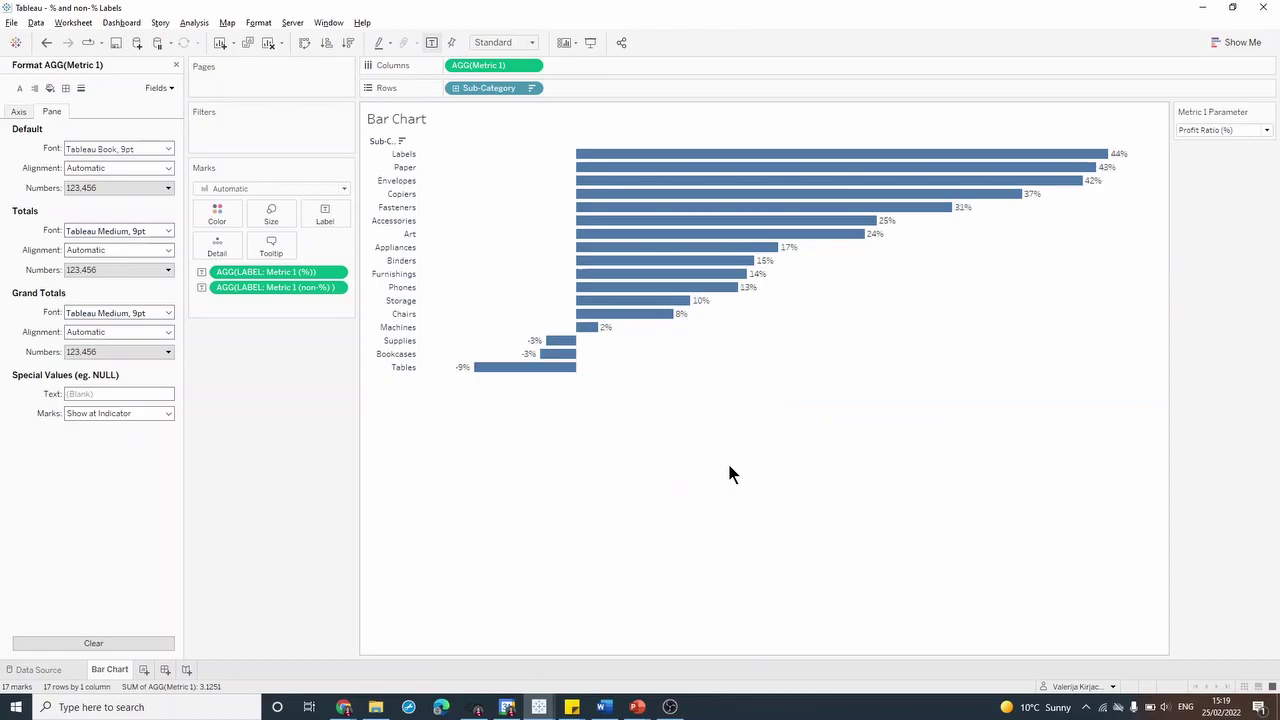